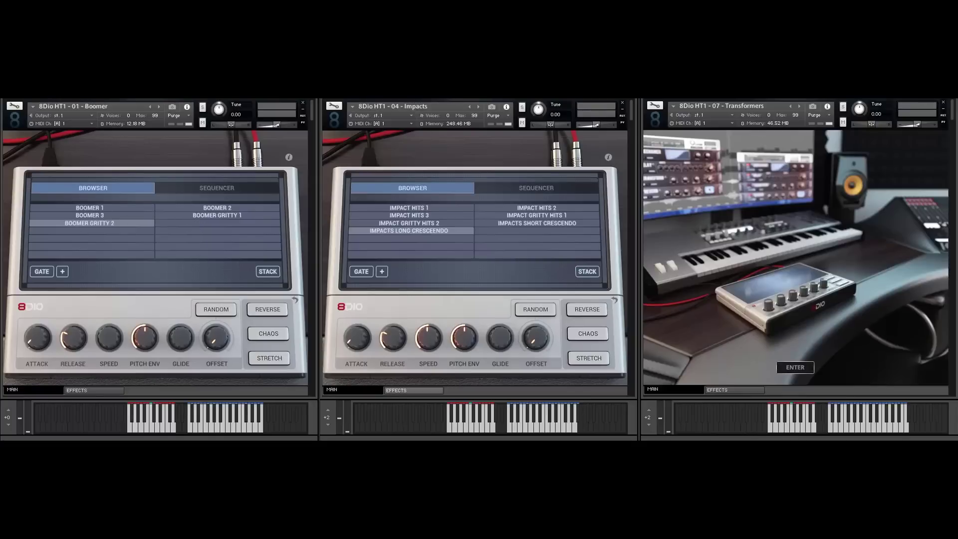
- In the Boomer Stacked instance, toggle BOOMER GRITTY 1 off and back on to layer it with BOOMER 1
{"action": "left_click_drag", "start_coordinate": [315, 114], "coordinate": [318, 139]}
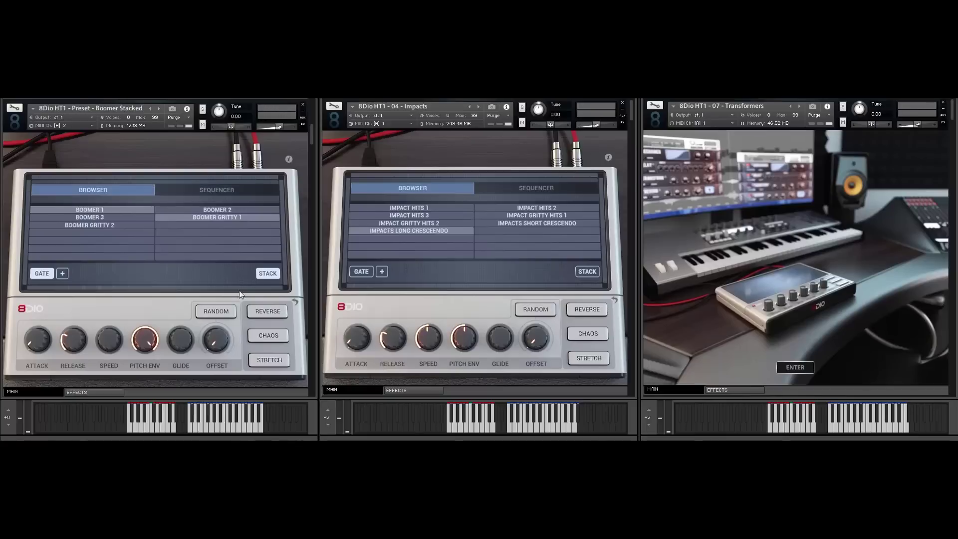
{"action": "left_click", "coordinate": [268, 274]}
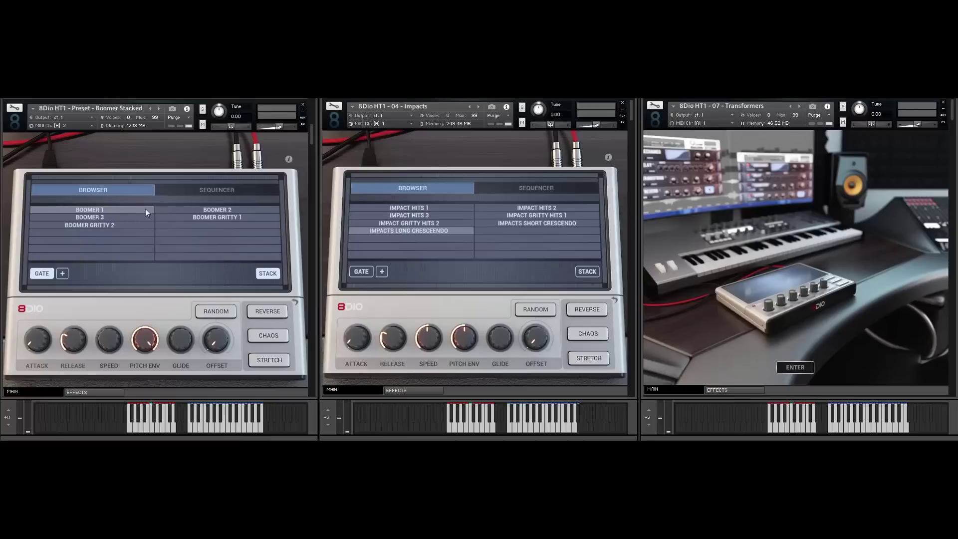
{"action": "left_click", "coordinate": [233, 217]}
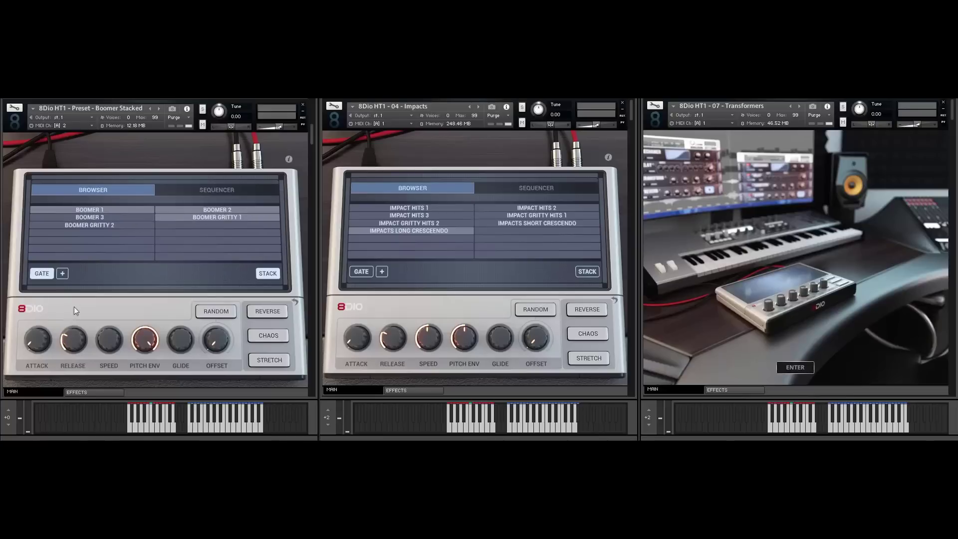
- Enable the Boomer Stacked gate and check the MIDI Learn menus for RATE, LENGTH and PITCH ENV
{"action": "left_click", "coordinate": [63, 275]}
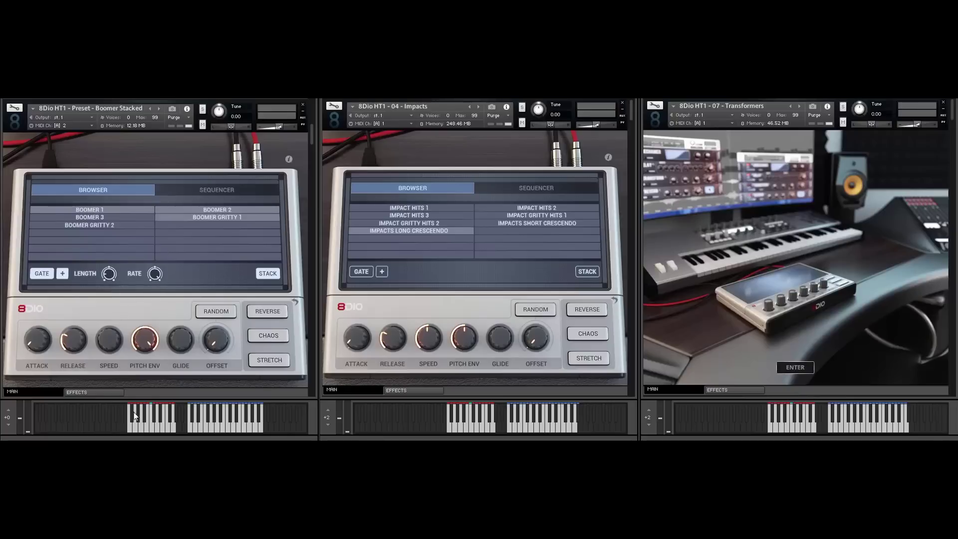
{"action": "right_click", "coordinate": [157, 275]}
{"action": "left_click", "coordinate": [185, 270]}
{"action": "right_click", "coordinate": [108, 272]}
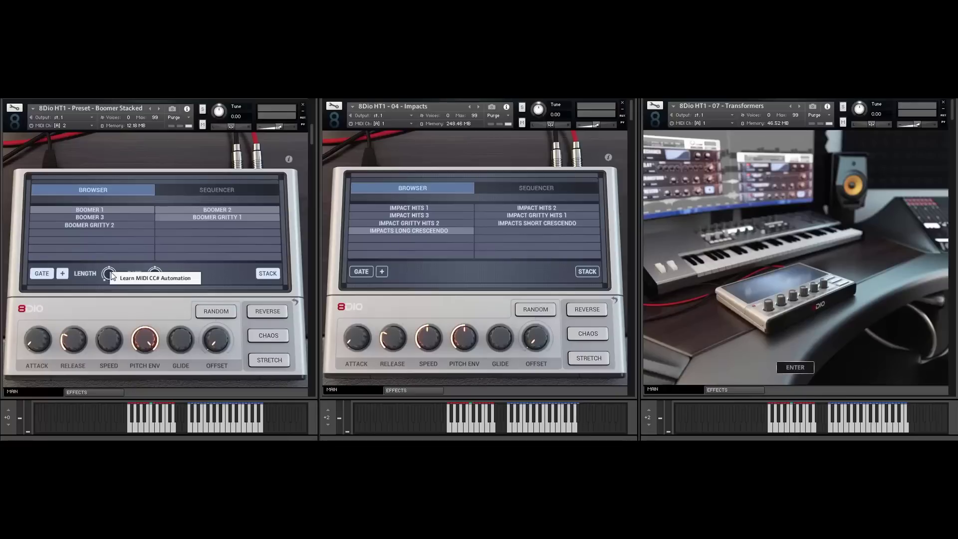
{"action": "left_click", "coordinate": [214, 270]}
{"action": "right_click", "coordinate": [146, 341]}
{"action": "left_click", "coordinate": [176, 307]}
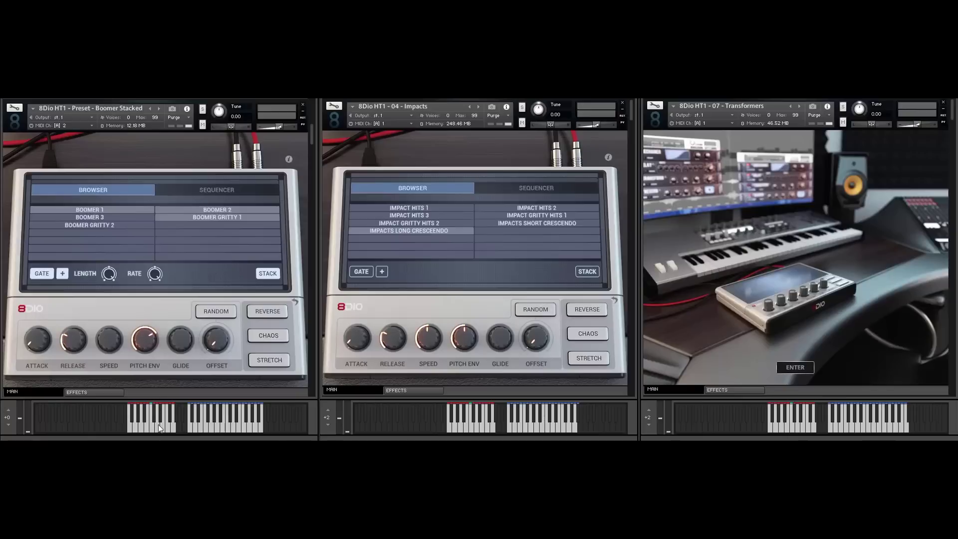
- On the MIDI channel 3 Boomer Stacked instance, raise PITCH ENV to near maximum
{"action": "scroll", "coordinate": [313, 150], "scroll_direction": "down", "scroll_amount": 5}
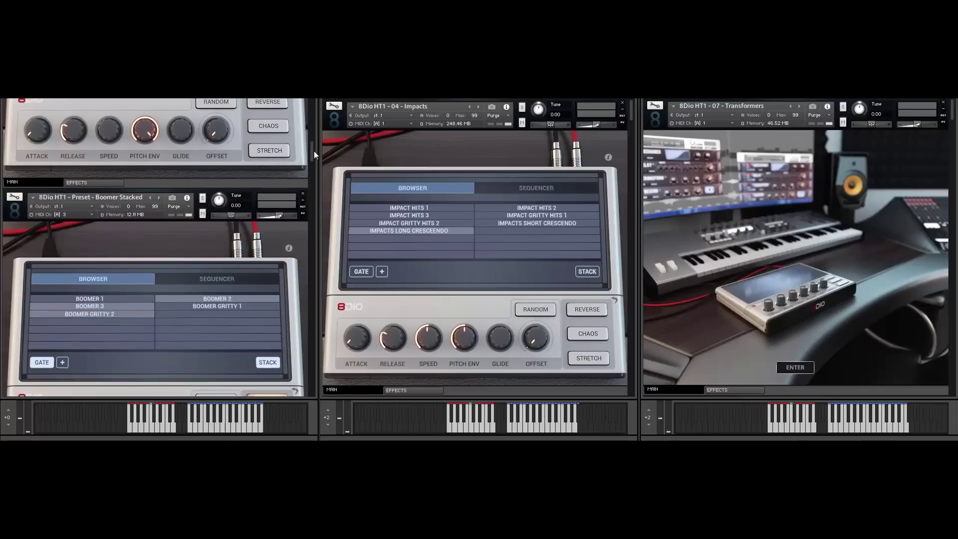
{"action": "scroll", "coordinate": [316, 156], "scroll_direction": "down", "scroll_amount": 2}
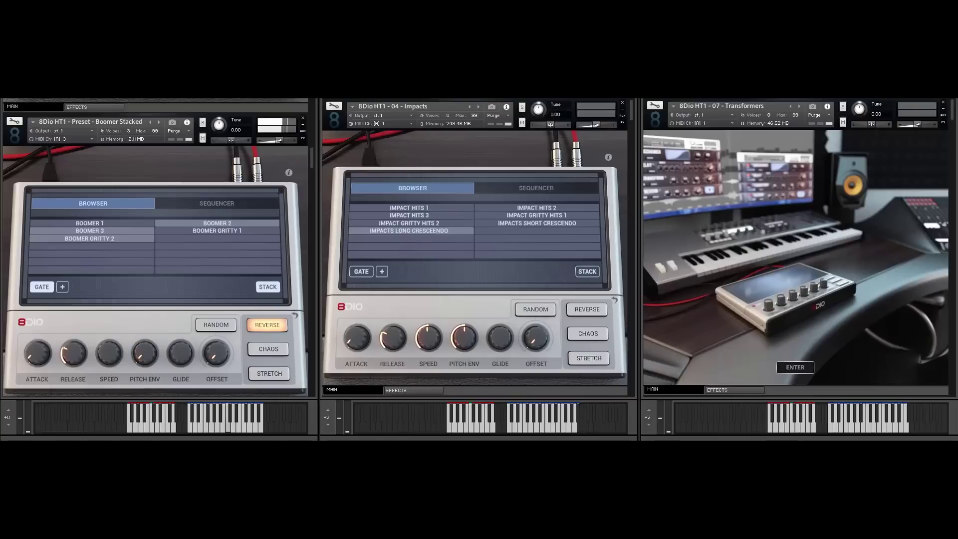
{"action": "scroll", "coordinate": [145, 351], "scroll_direction": "down", "scroll_amount": 1}
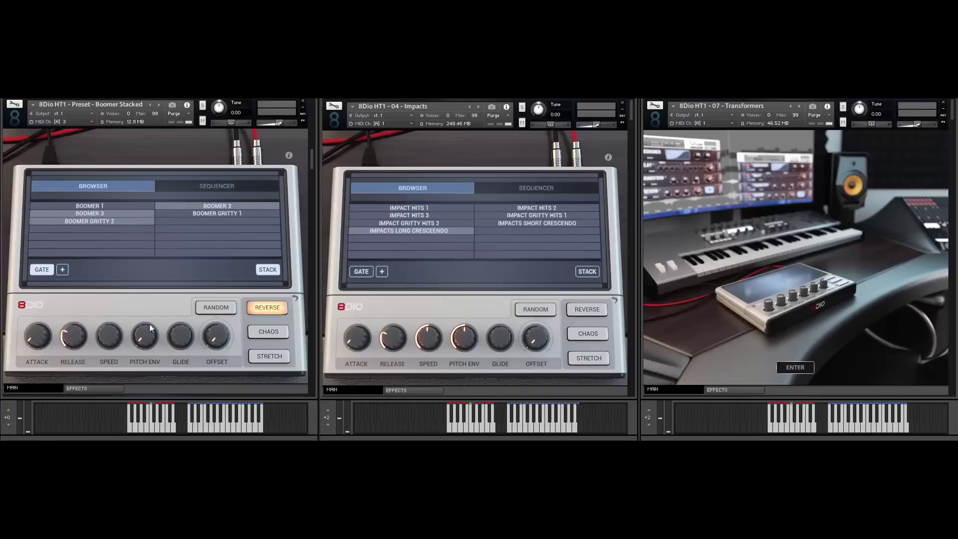
{"action": "left_click_drag", "start_coordinate": [141, 338], "coordinate": [141, 289]}
- View the effects page and Degrader Resolution's MIDI Learn menu, then return to the MAIN page
{"action": "left_click", "coordinate": [100, 388]}
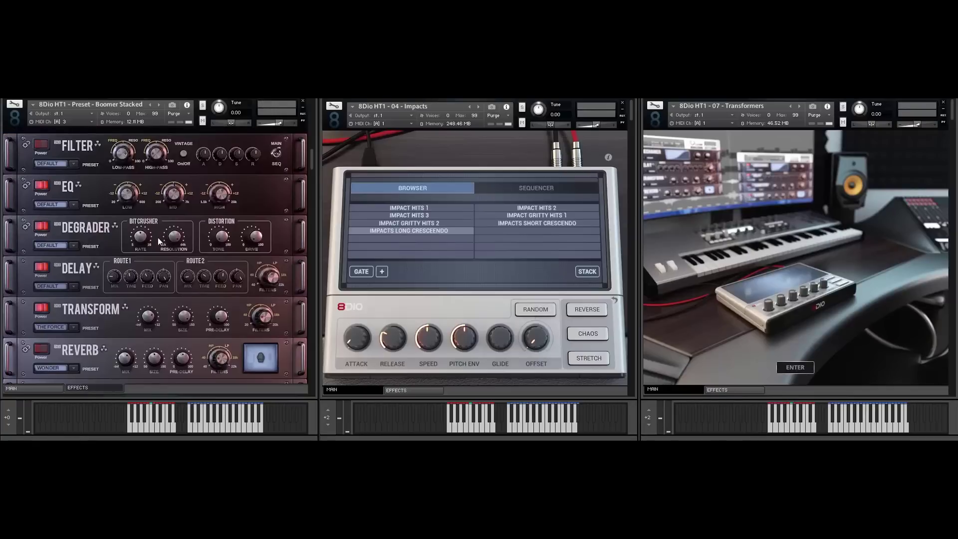
{"action": "right_click", "coordinate": [176, 236]}
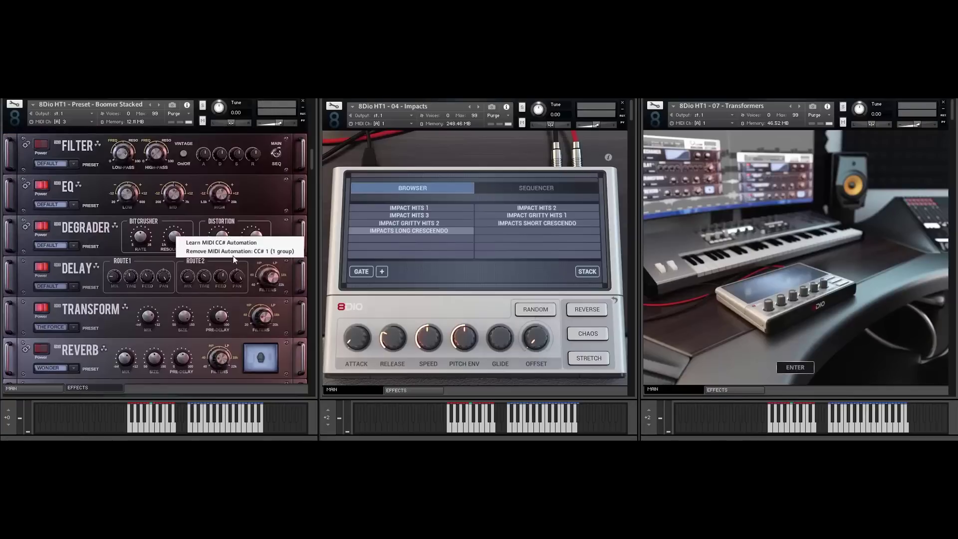
{"action": "left_click", "coordinate": [271, 218]}
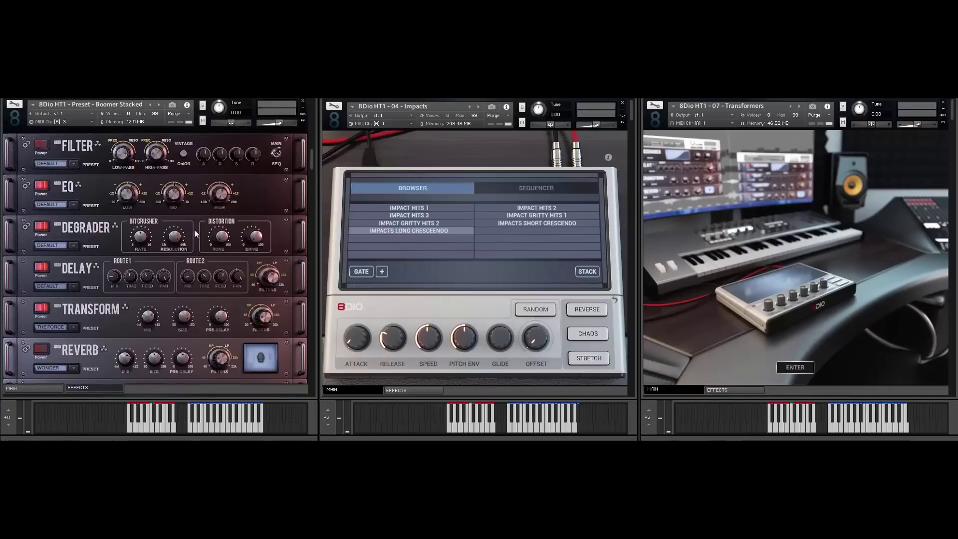
{"action": "left_click", "coordinate": [51, 387]}
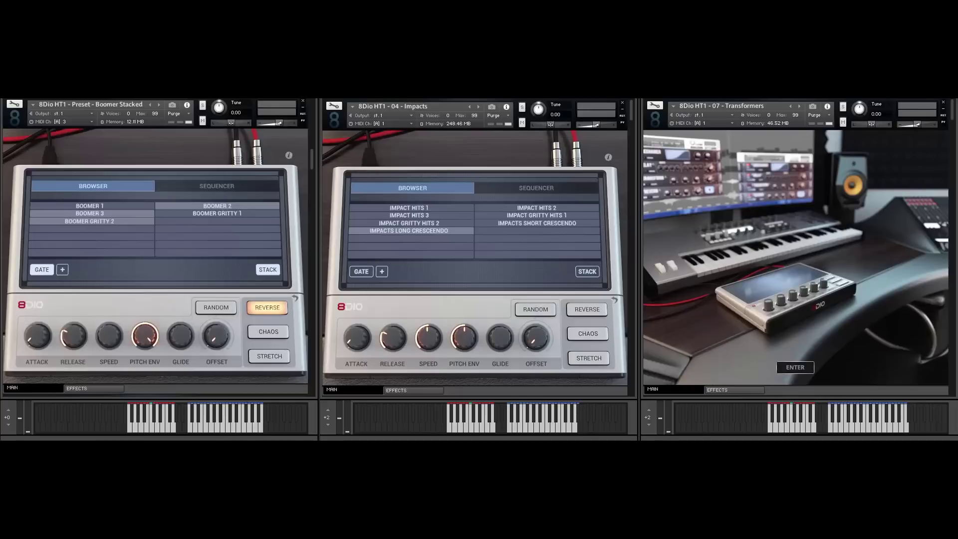
{"action": "scroll", "coordinate": [66, 119], "scroll_direction": "down", "scroll_amount": 3}
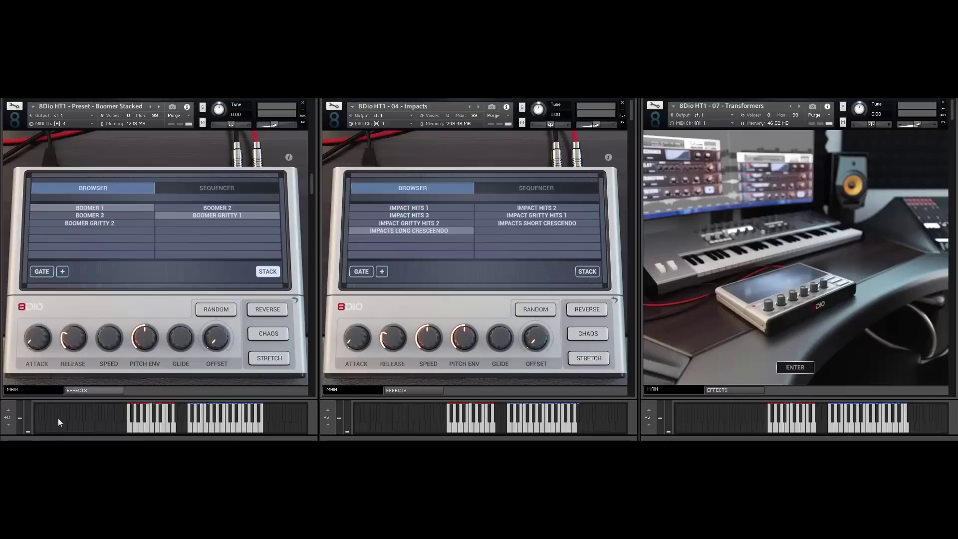
{"action": "left_click", "coordinate": [92, 390]}
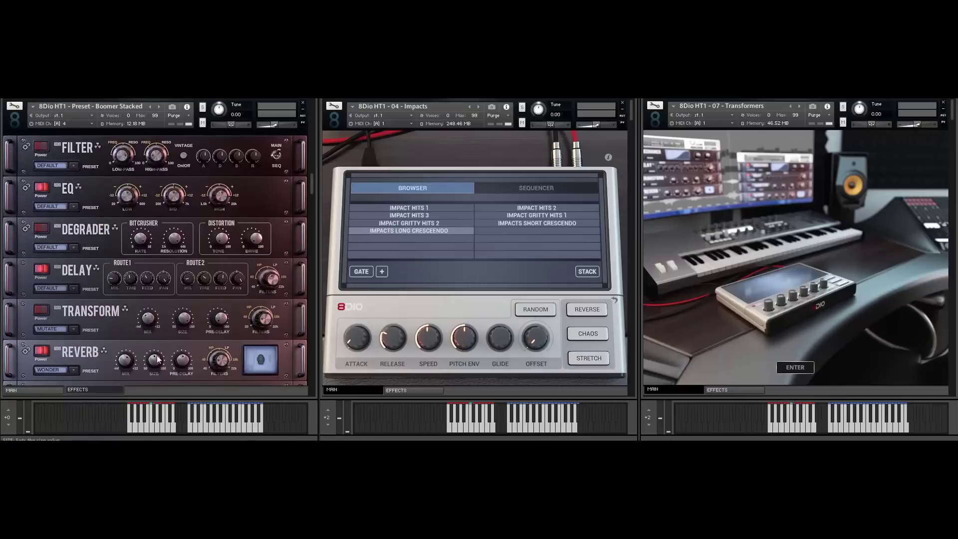
{"action": "left_click", "coordinate": [41, 392]}
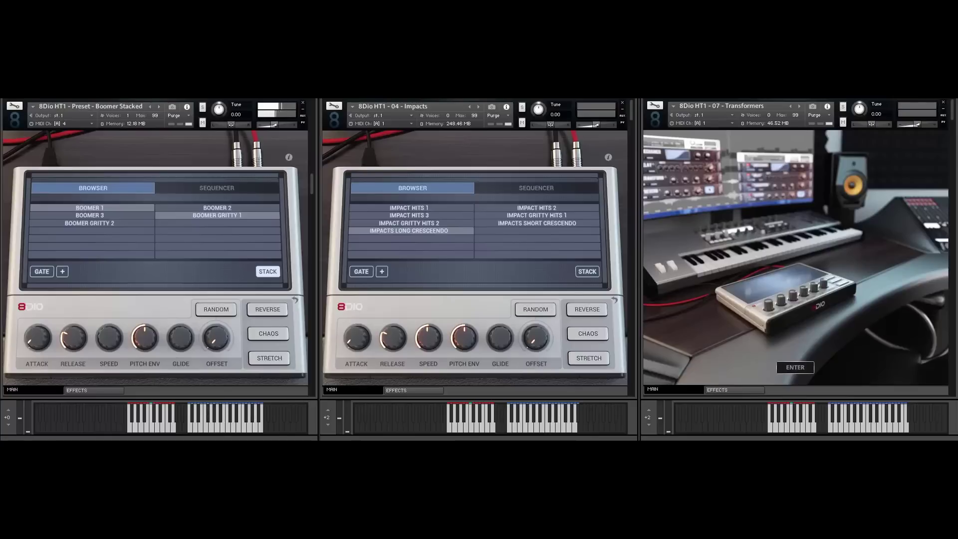
- On the 02 - Distortion instrument, audition GRITTY SHORT, then switch to GRITTY MEDIUM
{"action": "scroll", "coordinate": [314, 204], "scroll_direction": "down", "scroll_amount": 5}
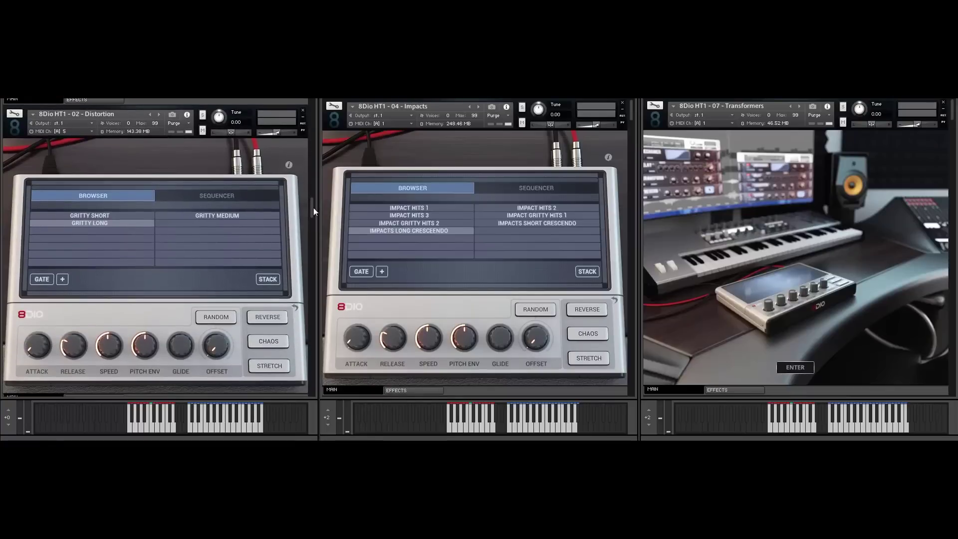
{"action": "left_click", "coordinate": [128, 215]}
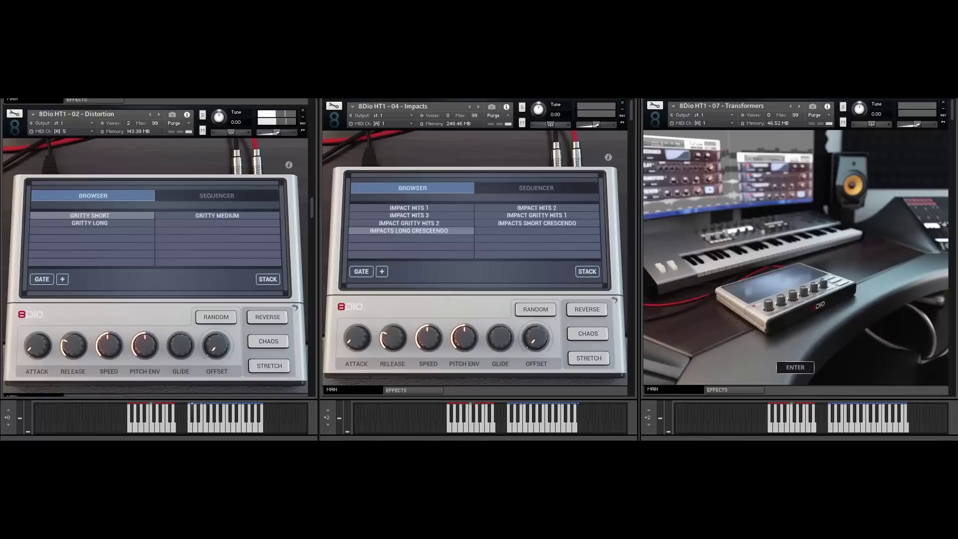
{"action": "left_click", "coordinate": [232, 213]}
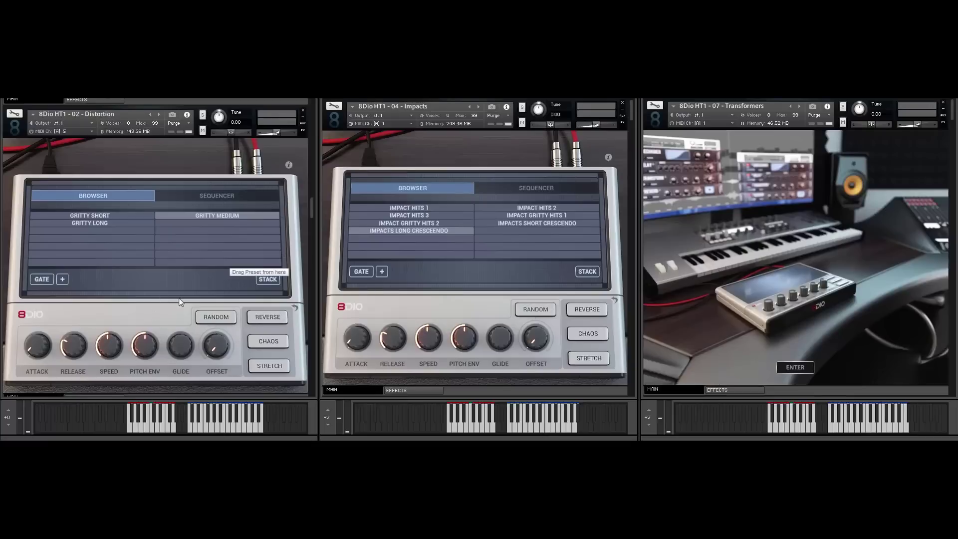
- Glance at the sequencer, load GRITTY LONG, then bring up the Distortion Gate instance
{"action": "left_click", "coordinate": [212, 193]}
{"action": "left_click", "coordinate": [132, 193]}
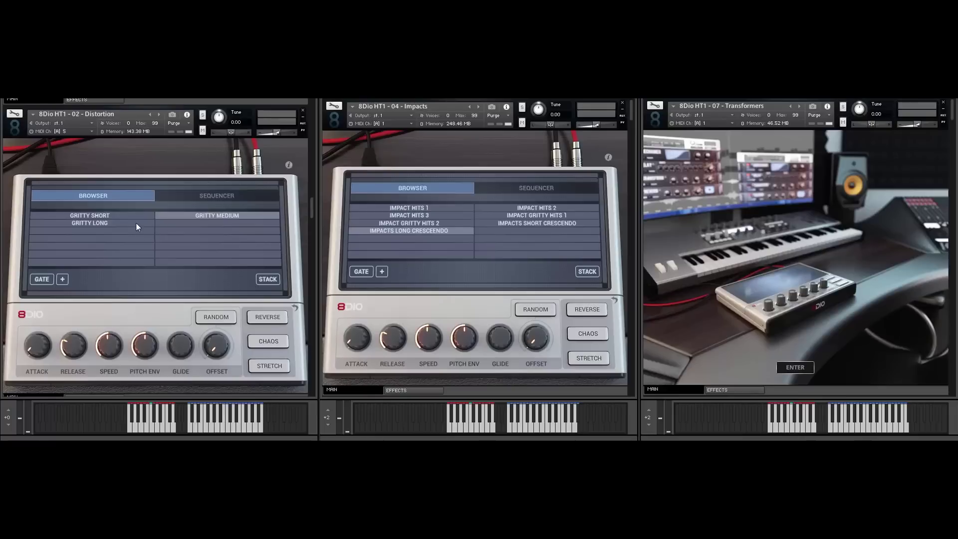
{"action": "left_click", "coordinate": [107, 223]}
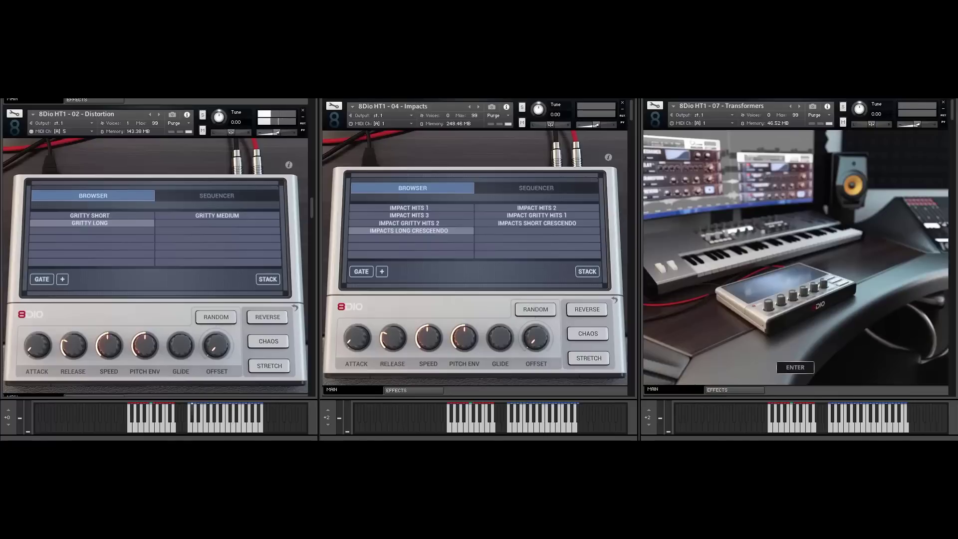
{"action": "left_click_drag", "start_coordinate": [312, 204], "coordinate": [314, 230]}
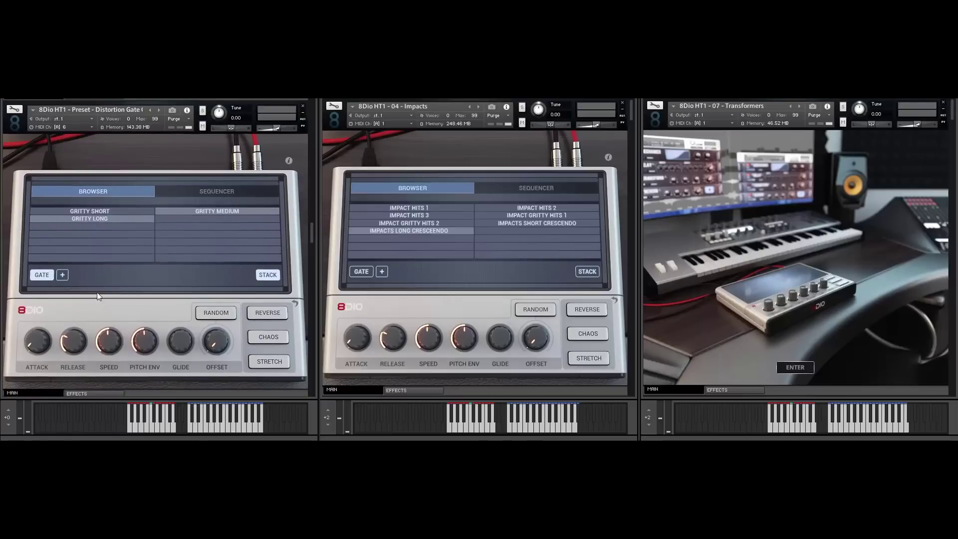
- Enable the gate on Distortion Gate and check the LENGTH knob's MIDI automation menu
{"action": "left_click", "coordinate": [63, 275]}
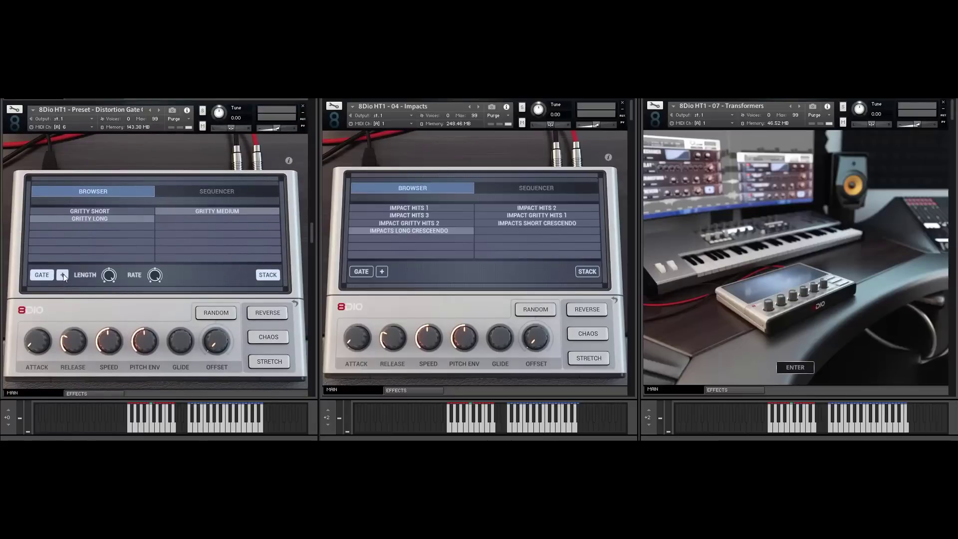
{"action": "right_click", "coordinate": [109, 276]}
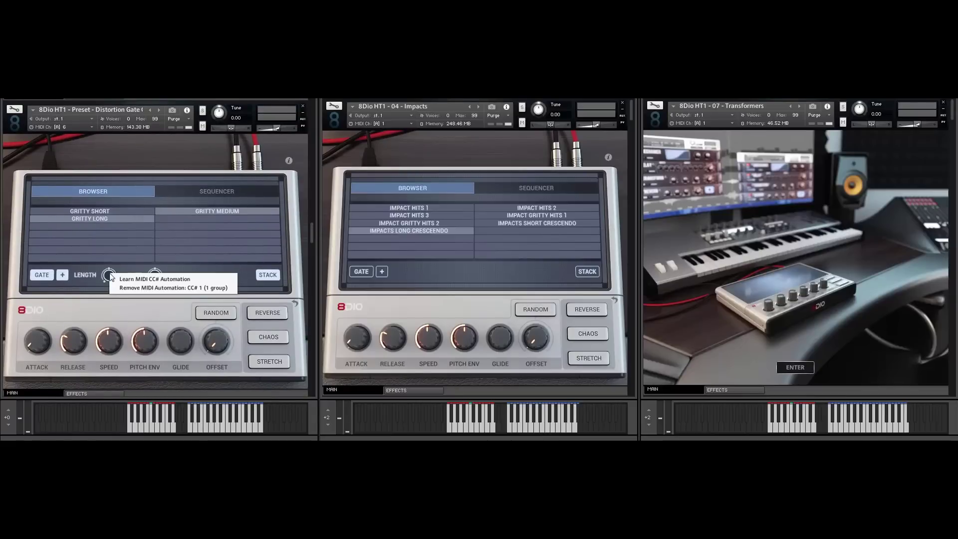
{"action": "left_click", "coordinate": [245, 274]}
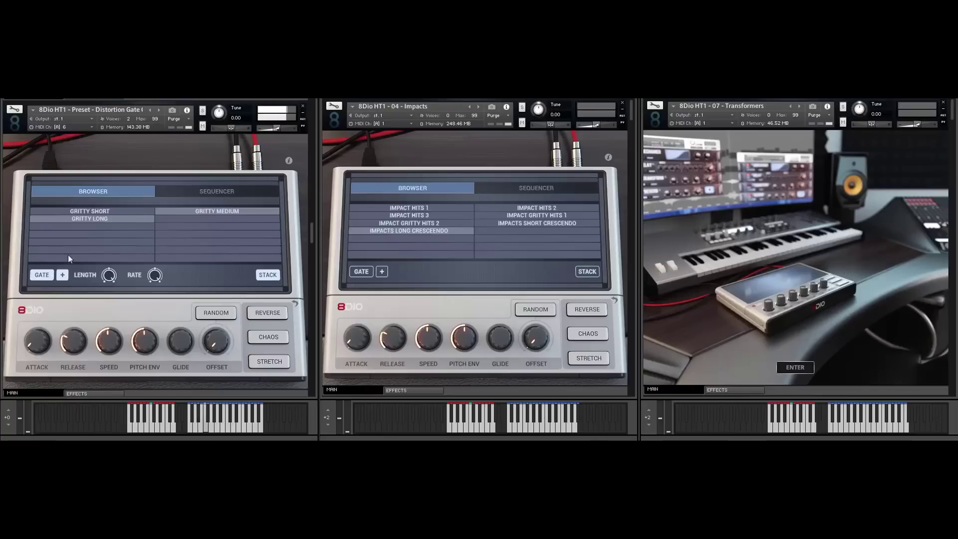
- Bring the Distortion Mega instance into view and show its EFFECTS page
{"action": "left_click_drag", "start_coordinate": [313, 232], "coordinate": [311, 257]}
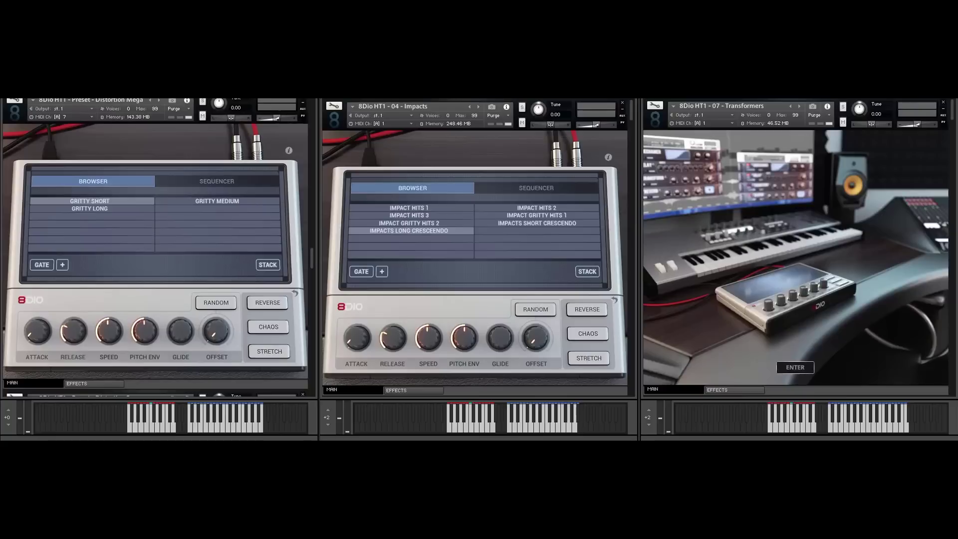
{"action": "left_click", "coordinate": [105, 385]}
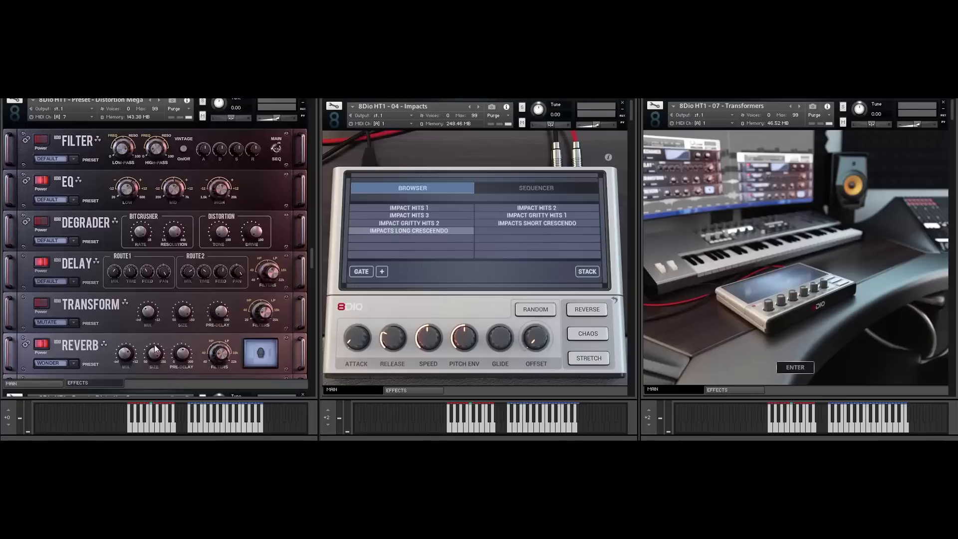
- Switch Distortion Mega back to its MAIN page listing GRITTY SHORT, LONG and MEDIUM
{"action": "left_click", "coordinate": [43, 382]}
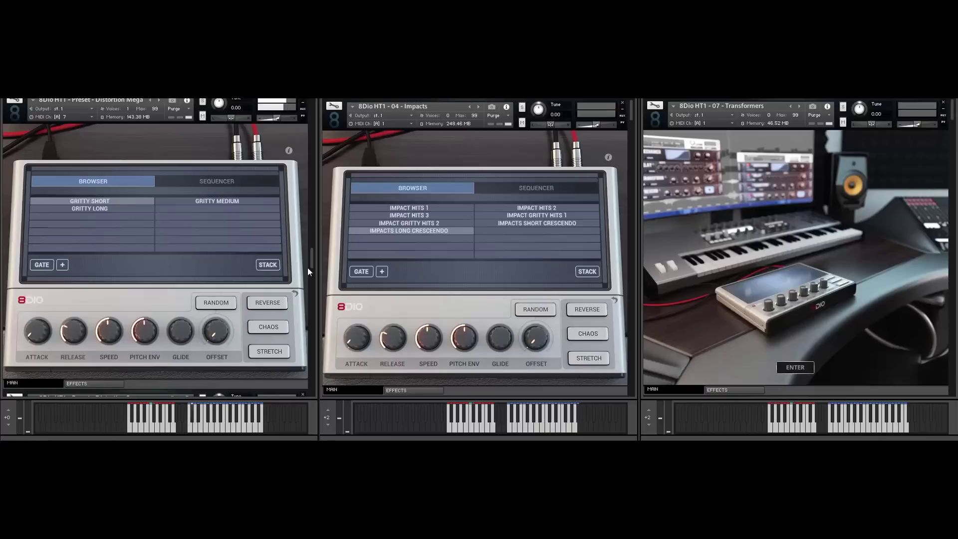
{"action": "scroll", "coordinate": [309, 263], "scroll_direction": "up", "scroll_amount": 1}
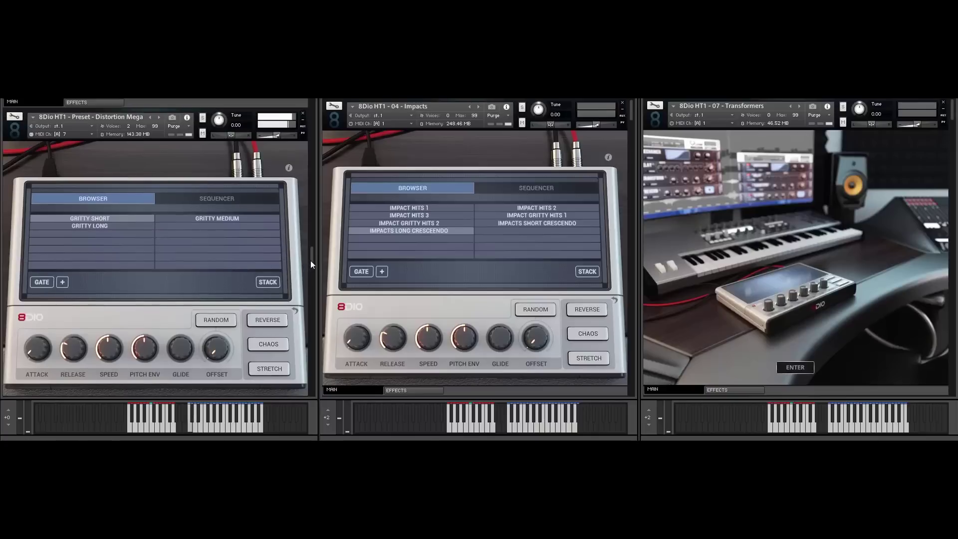
{"action": "scroll", "coordinate": [310, 262], "scroll_direction": "down", "scroll_amount": 1}
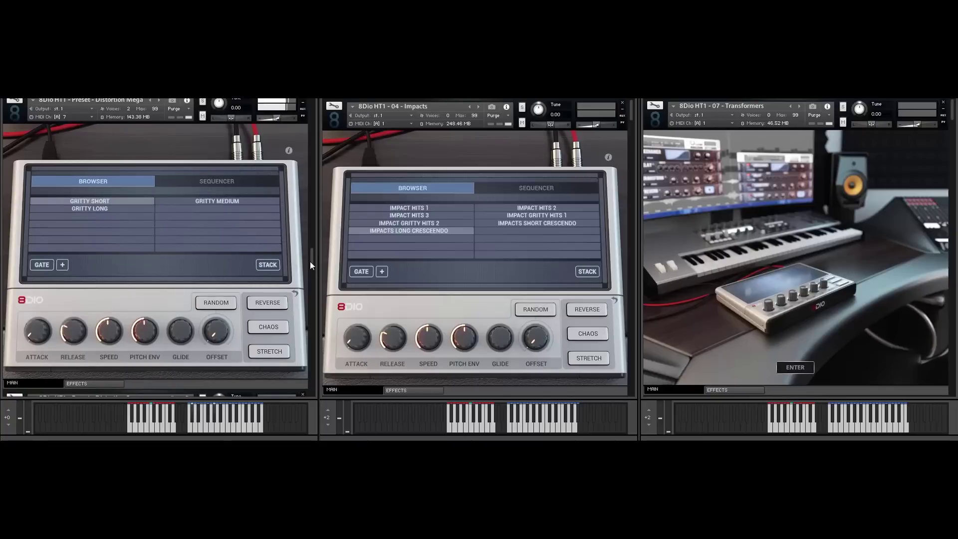
{"action": "scroll", "coordinate": [310, 261], "scroll_direction": "up", "scroll_amount": 1}
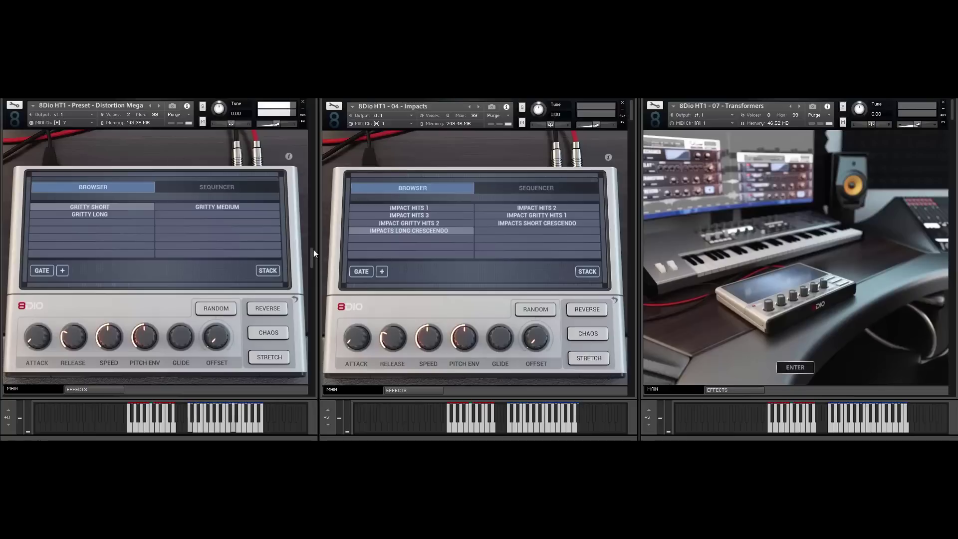
- Bring up the Distortion Sequencer instance and show its 8-step, 1/16 sequencer
{"action": "left_click_drag", "start_coordinate": [314, 250], "coordinate": [314, 275]}
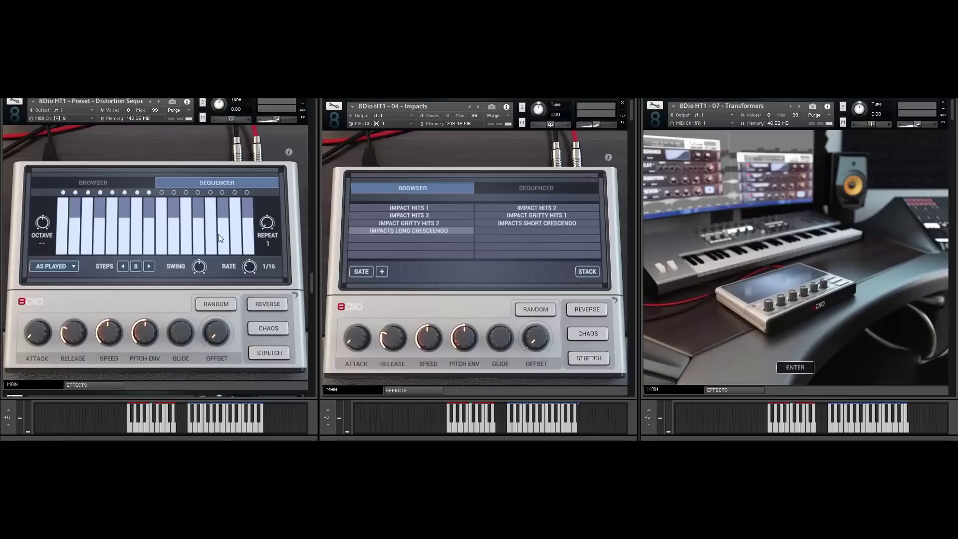
{"action": "left_click", "coordinate": [123, 180]}
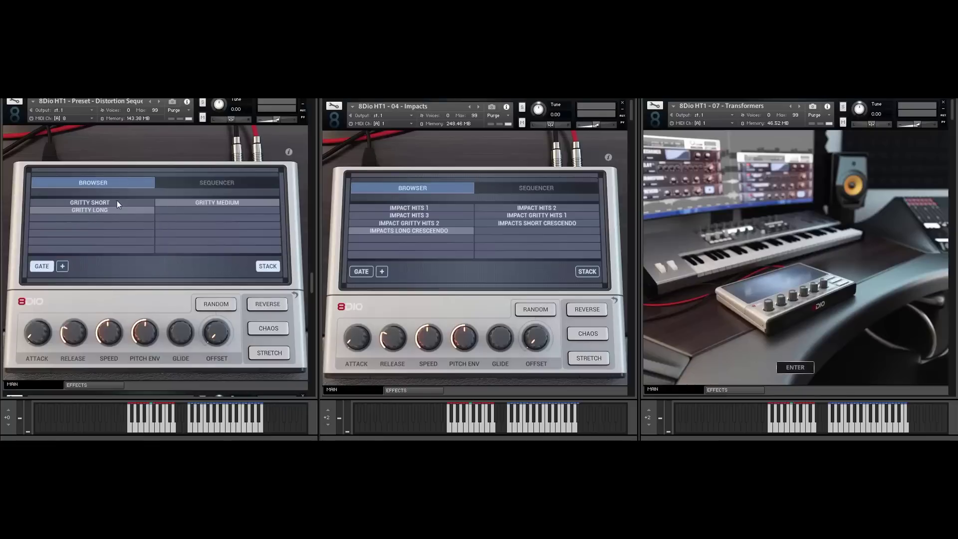
{"action": "left_click", "coordinate": [203, 184]}
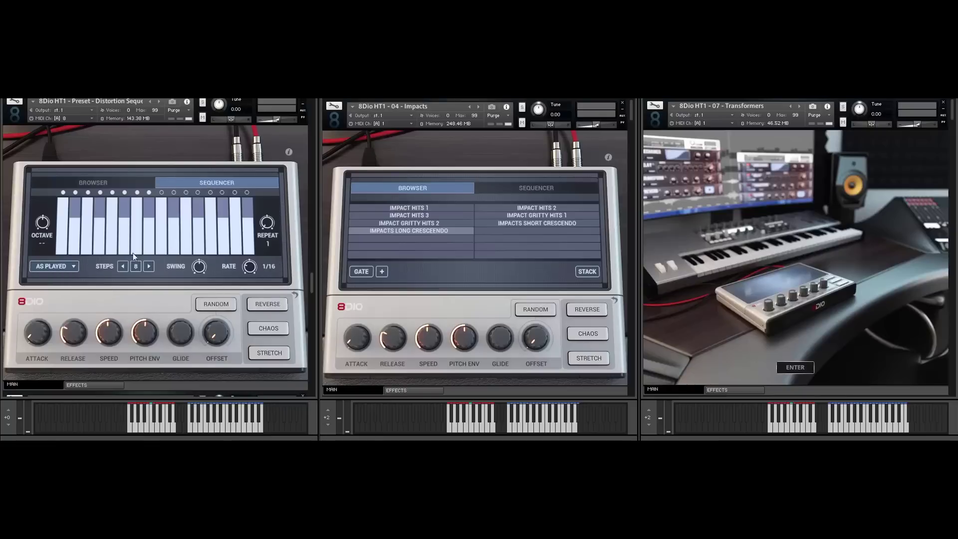
{"action": "left_click", "coordinate": [161, 192]}
{"action": "left_click", "coordinate": [162, 193]}
{"action": "left_click", "coordinate": [234, 193]}
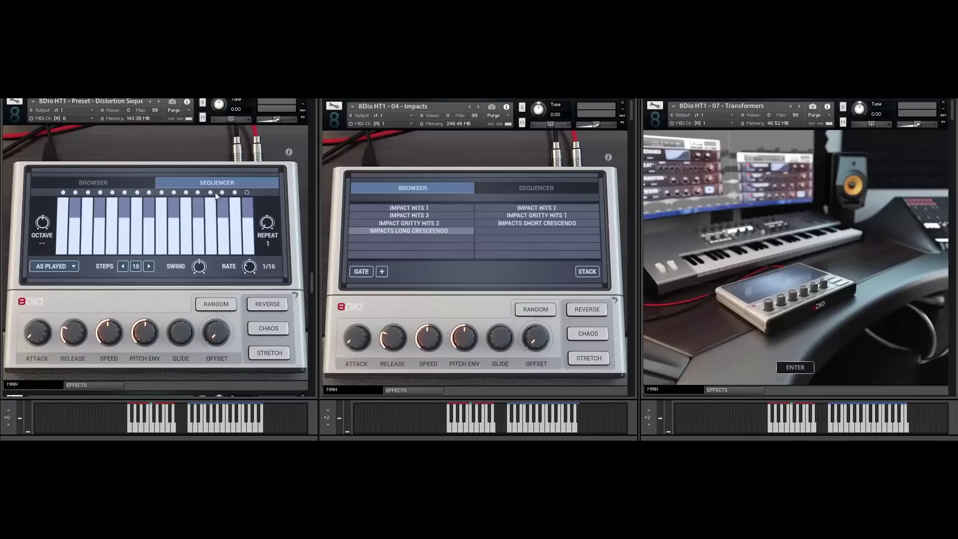
{"action": "left_click", "coordinate": [149, 192]}
{"action": "left_click", "coordinate": [54, 265]}
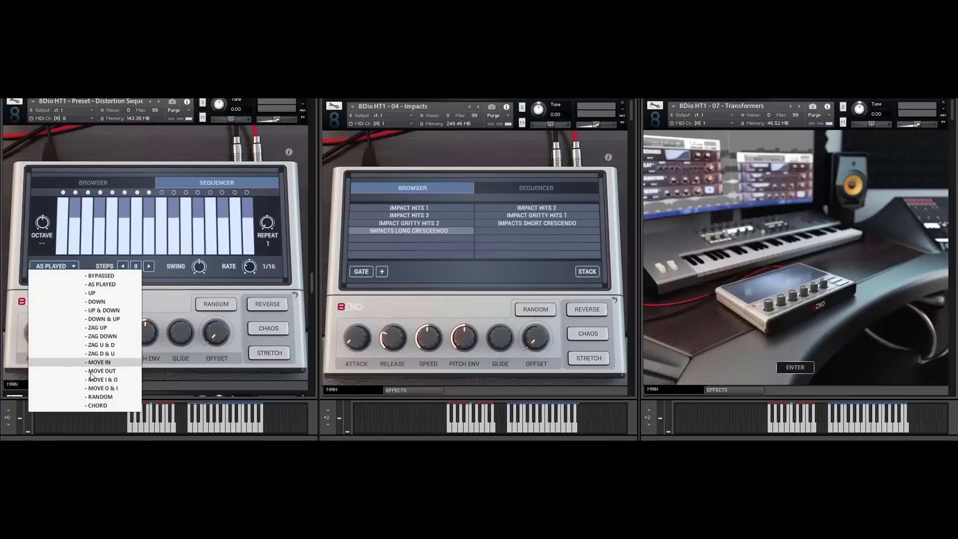
{"action": "left_click", "coordinate": [163, 308]}
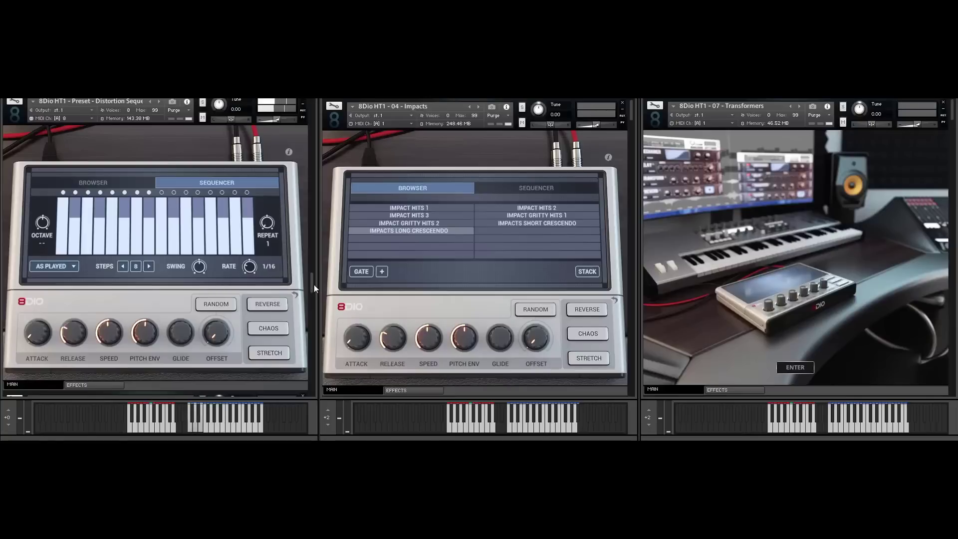
{"action": "scroll", "coordinate": [314, 285], "scroll_direction": "up", "scroll_amount": 1}
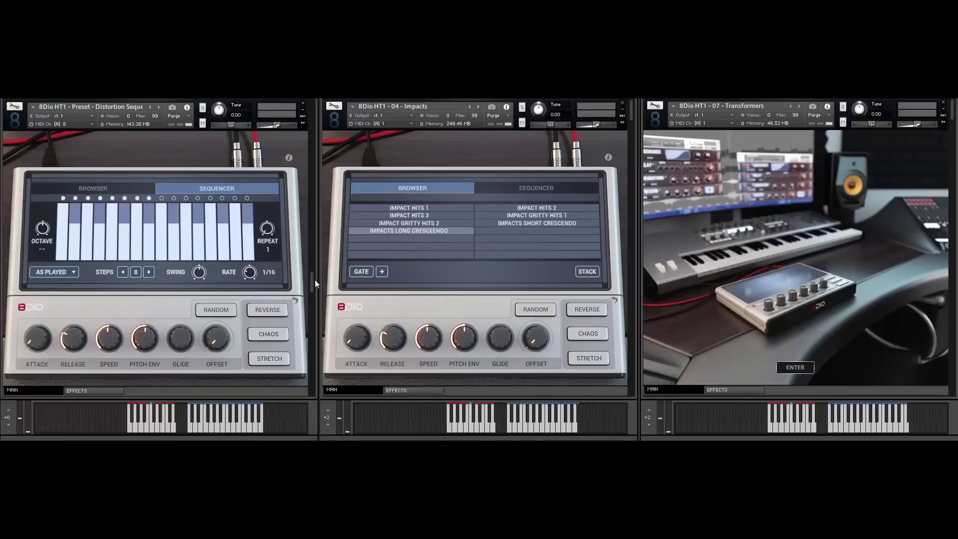
- Bring 03 - Downers into view and audition DOWNERS CLEAN, then DOWNERS GRITTY
{"action": "left_click_drag", "start_coordinate": [312, 279], "coordinate": [316, 305]}
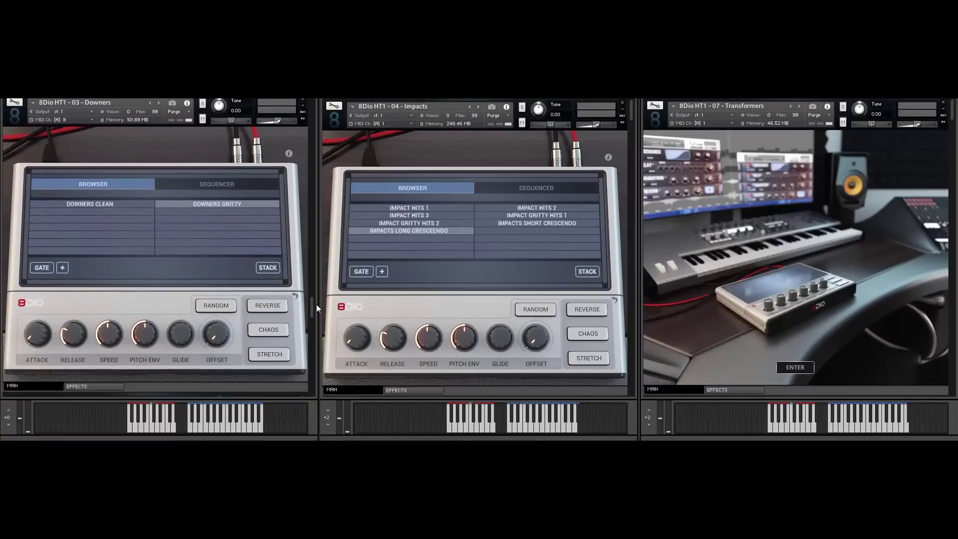
{"action": "left_click", "coordinate": [125, 206]}
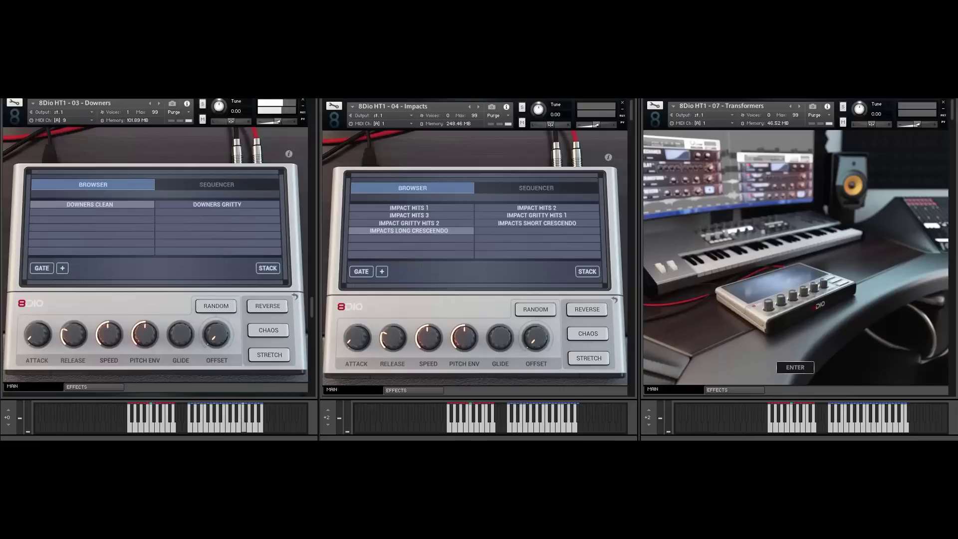
{"action": "left_click", "coordinate": [204, 203]}
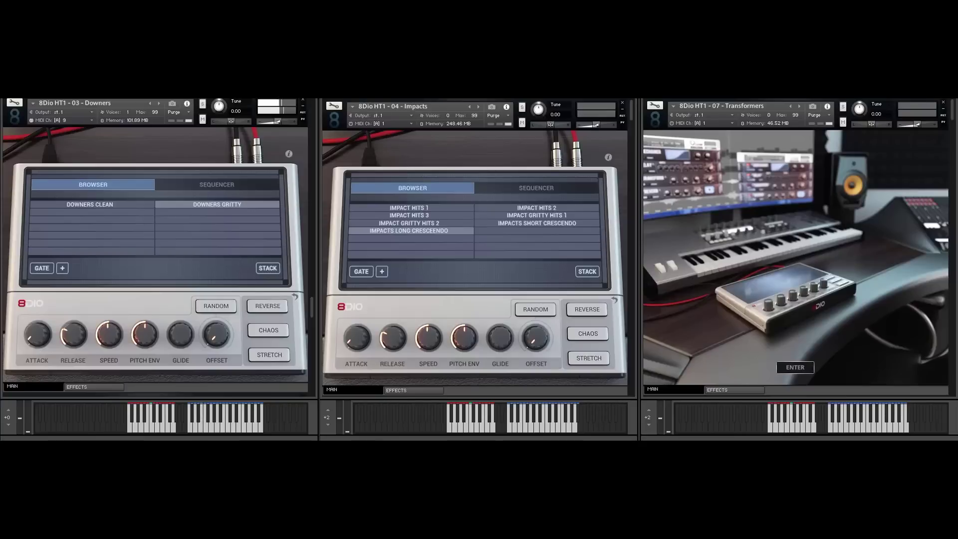
- Show the Downers Gated effects page with Filter, EQ, Degrader, Delay, Transform and Reverb
{"action": "left_click_drag", "start_coordinate": [312, 305], "coordinate": [311, 329]}
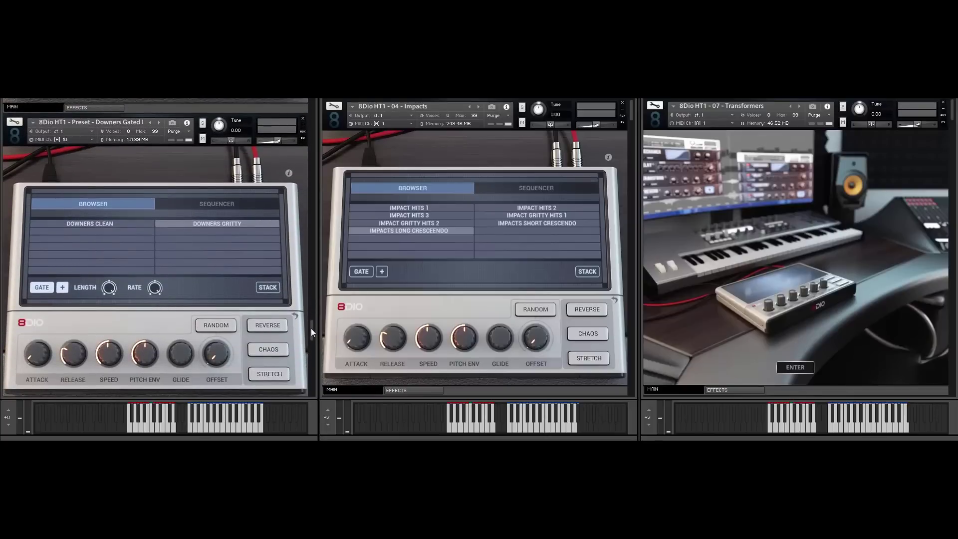
{"action": "scroll", "coordinate": [193, 213], "scroll_direction": "down", "scroll_amount": 1}
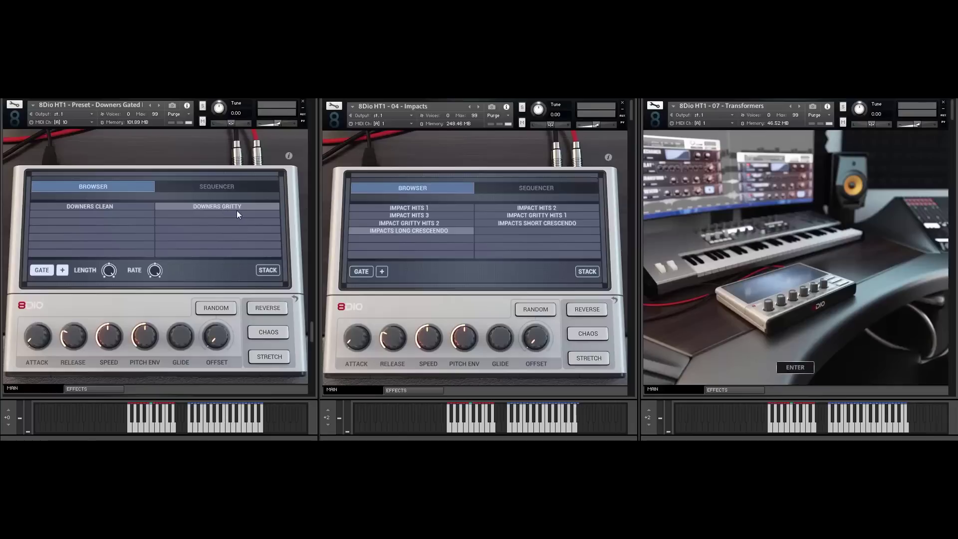
{"action": "left_click", "coordinate": [104, 390]}
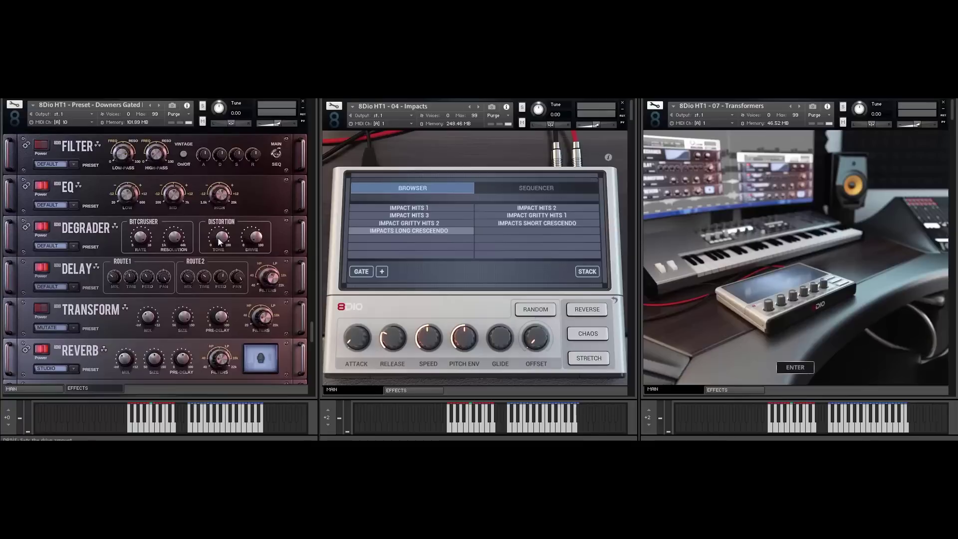
- Switch Downers Gated back to its MAIN preset browser page
{"action": "left_click", "coordinate": [46, 389]}
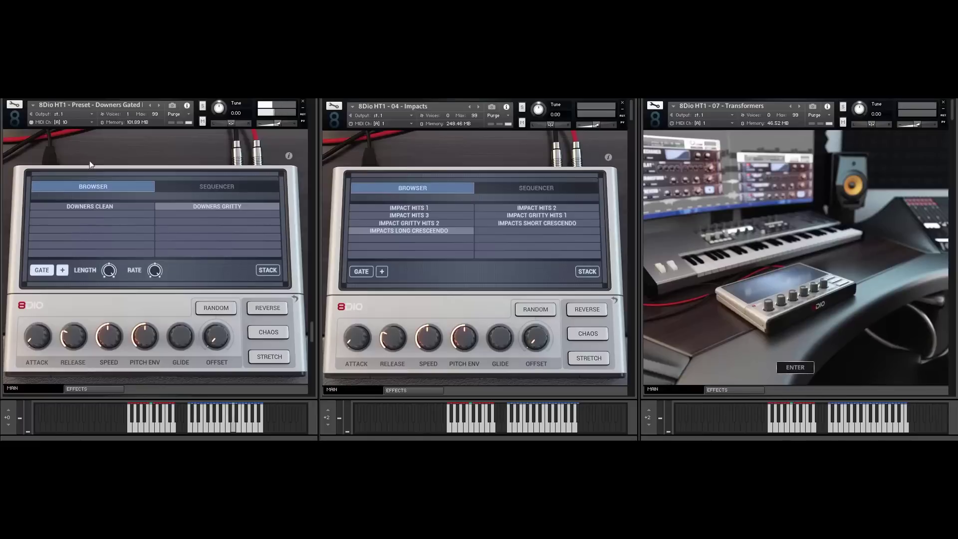
- Scroll the left rack past Downers Reverse down to the Downers Single instrument
{"action": "scroll", "coordinate": [311, 331], "scroll_direction": "down", "scroll_amount": 2}
{"action": "left_click_drag", "start_coordinate": [314, 334], "coordinate": [313, 354]}
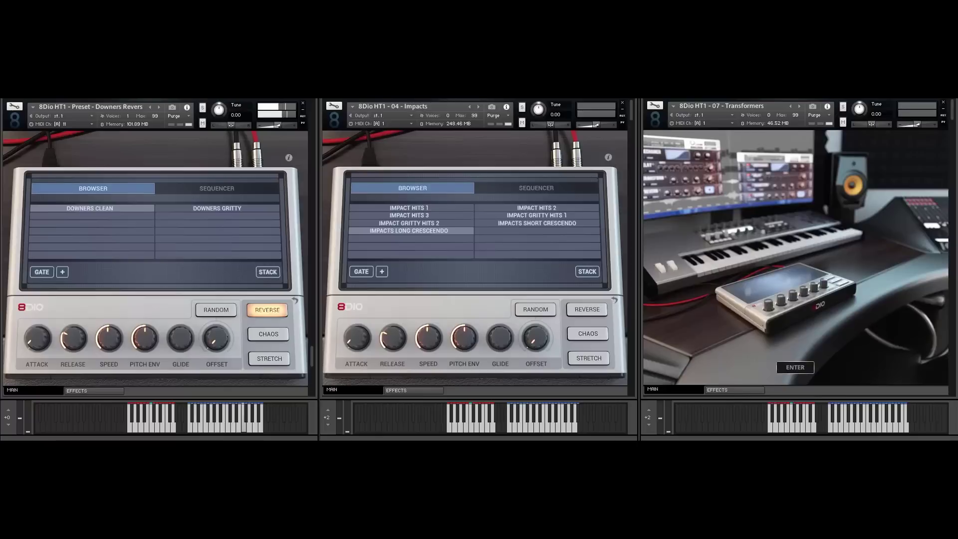
{"action": "left_click_drag", "start_coordinate": [311, 351], "coordinate": [311, 377]}
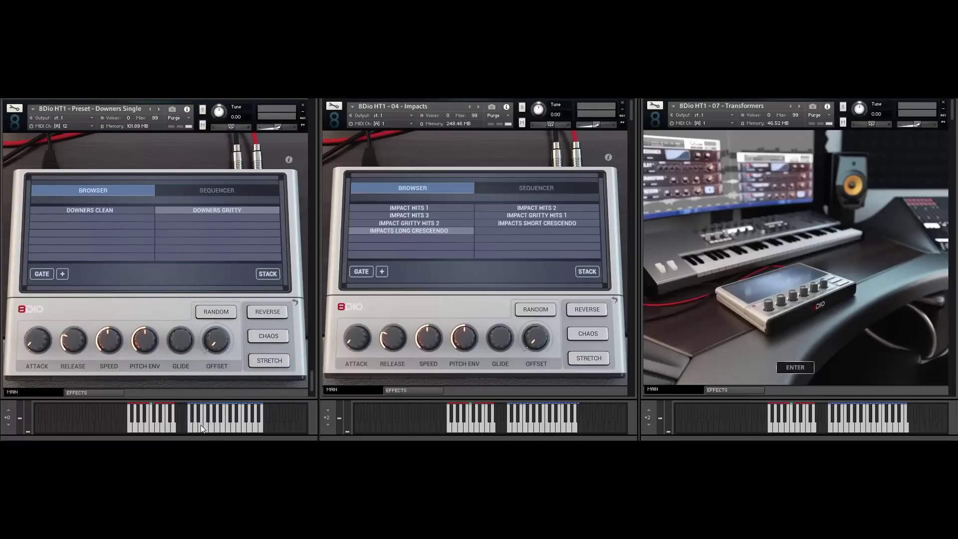
- Enable STRETCH and lower SPEED on Downers Single, then load IMPACT HITS 1 in Impacts
{"action": "left_click", "coordinate": [277, 365]}
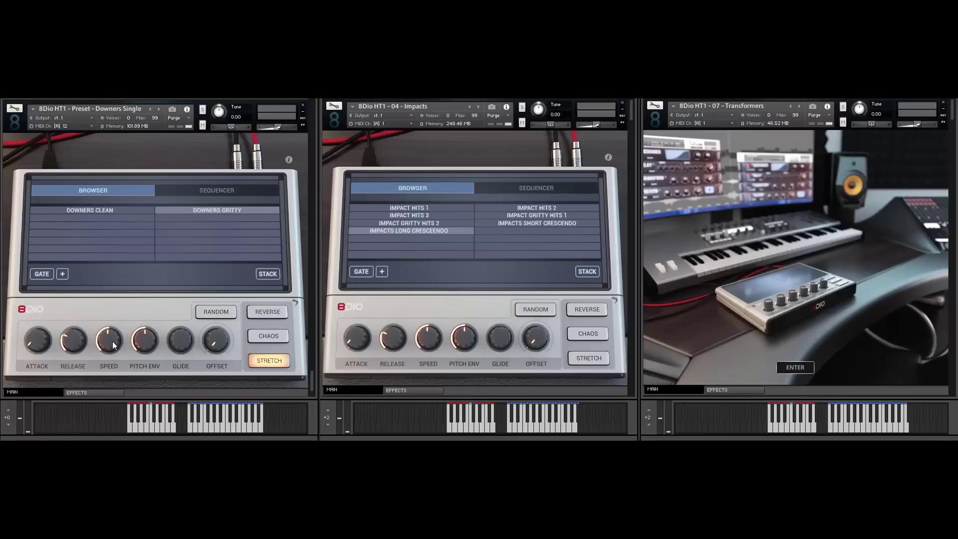
{"action": "mouse_move", "coordinate": [113, 344]}
{"action": "left_mouse_down"}
{"action": "mouse_move", "coordinate": [109, 449]}
{"action": "mouse_move", "coordinate": [95, 315]}
{"action": "mouse_move", "coordinate": [109, 156]}
{"action": "mouse_move", "coordinate": [129, 339]}
{"action": "left_mouse_up"}
{"action": "left_click", "coordinate": [452, 208]}
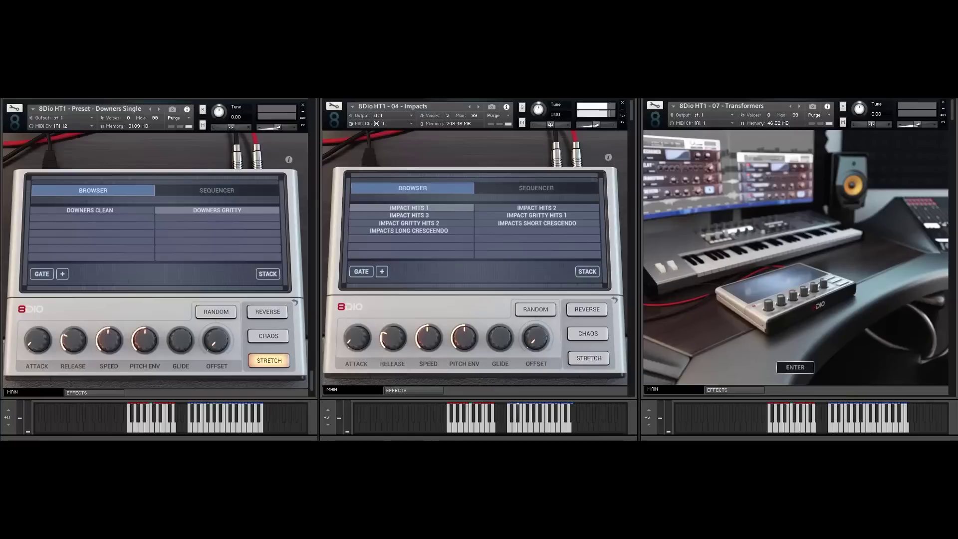
- Audition IMPACT HITS 2, HITS 3, GRITTY HITS 2 and SHORT CRESCENDO, ending on LONG CRESCEENDO
{"action": "left_click", "coordinate": [574, 208]}
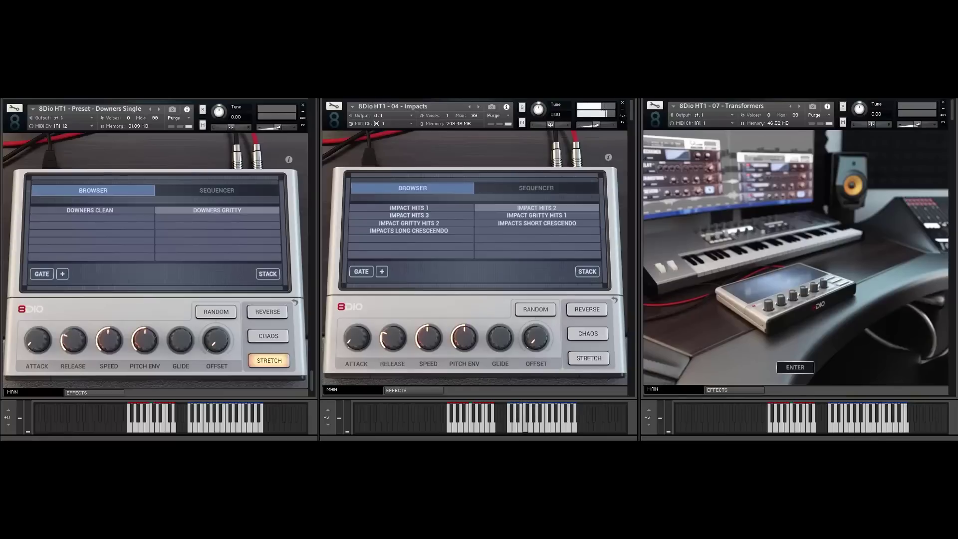
{"action": "left_click", "coordinate": [417, 213]}
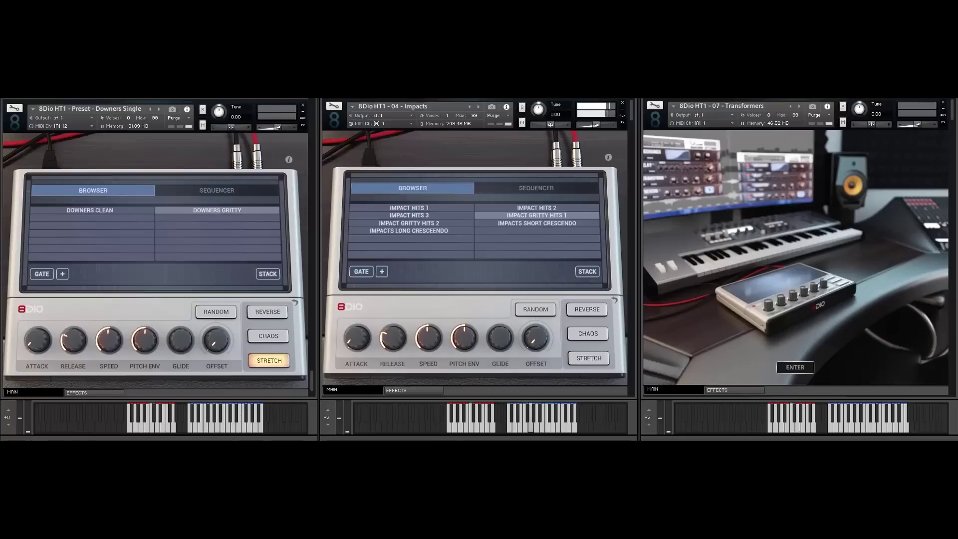
{"action": "left_click", "coordinate": [426, 222]}
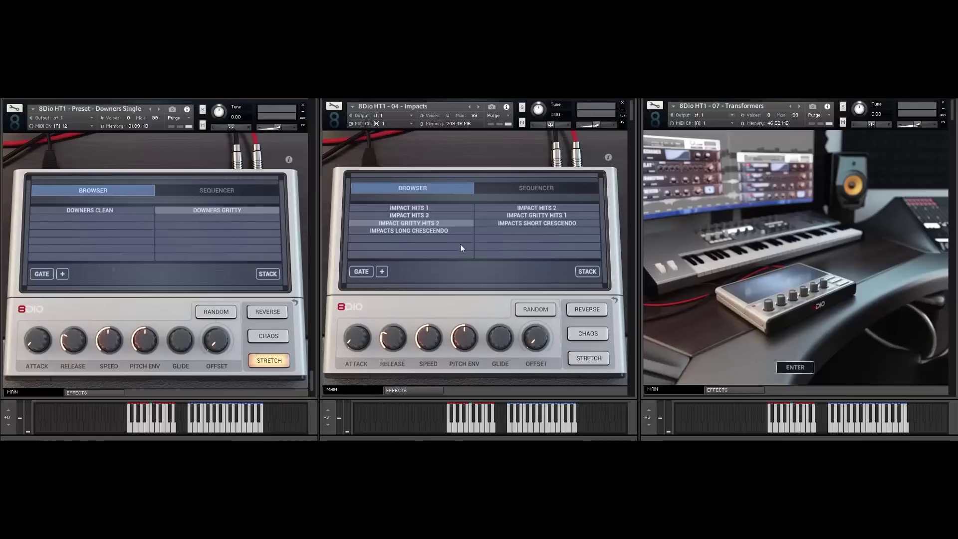
{"action": "left_click", "coordinate": [510, 225]}
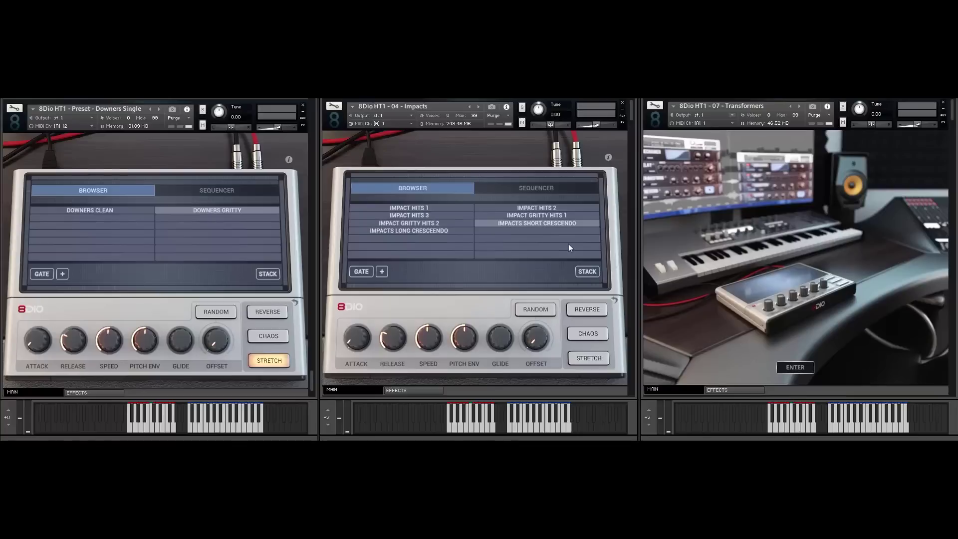
{"action": "left_click", "coordinate": [514, 222]}
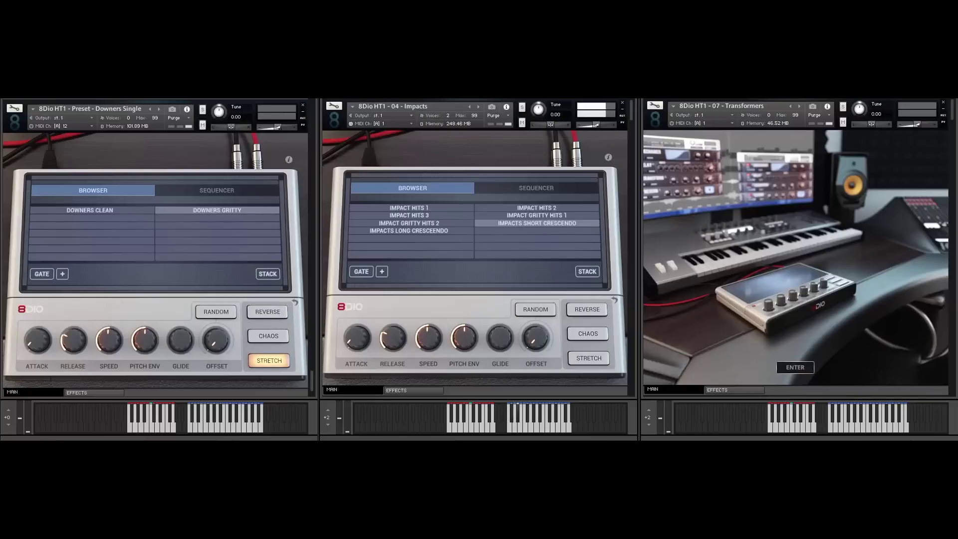
{"action": "left_click", "coordinate": [423, 231]}
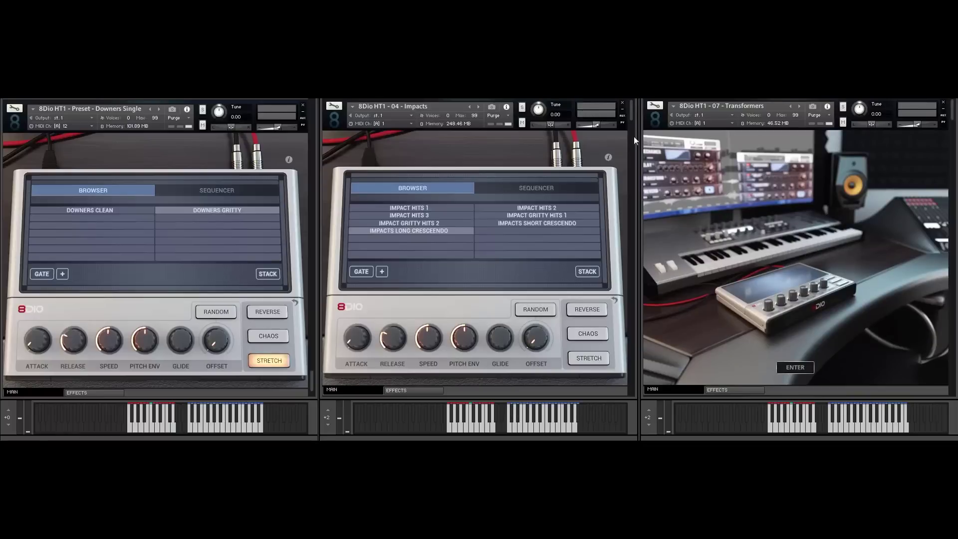
- Scroll the middle rack down to the Impacts Pitch preset instance with stacking on
{"action": "left_click_drag", "start_coordinate": [633, 110], "coordinate": [636, 133]}
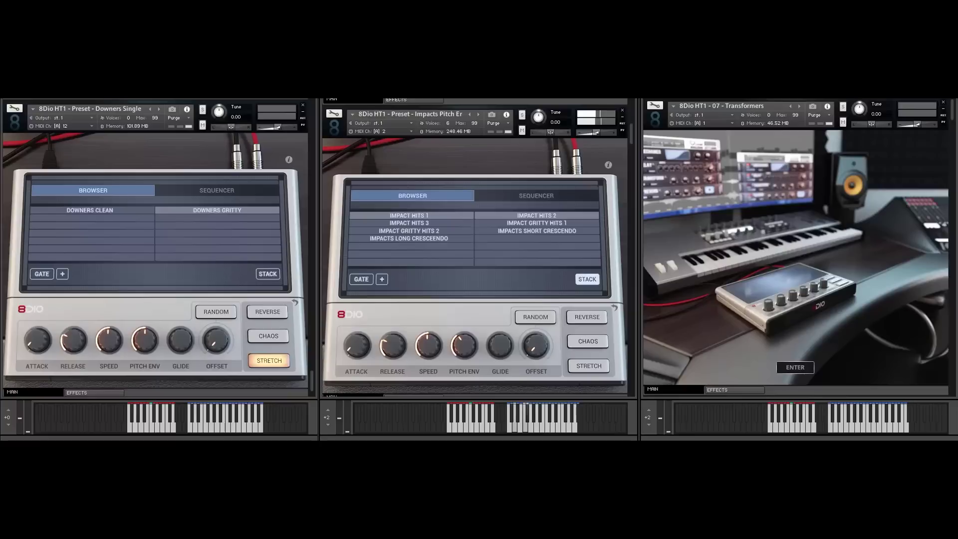
- On Impacts Reverse, raise the RELEASE and power on the DEGRADER effect
{"action": "scroll", "coordinate": [631, 125], "scroll_direction": "down", "scroll_amount": 1}
{"action": "left_click_drag", "start_coordinate": [632, 128], "coordinate": [631, 151]}
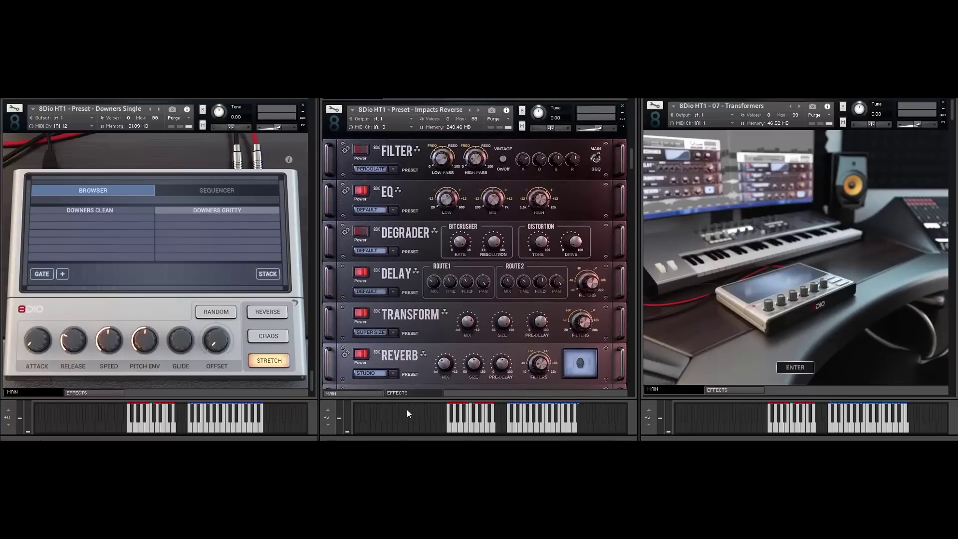
{"action": "left_click", "coordinate": [366, 394]}
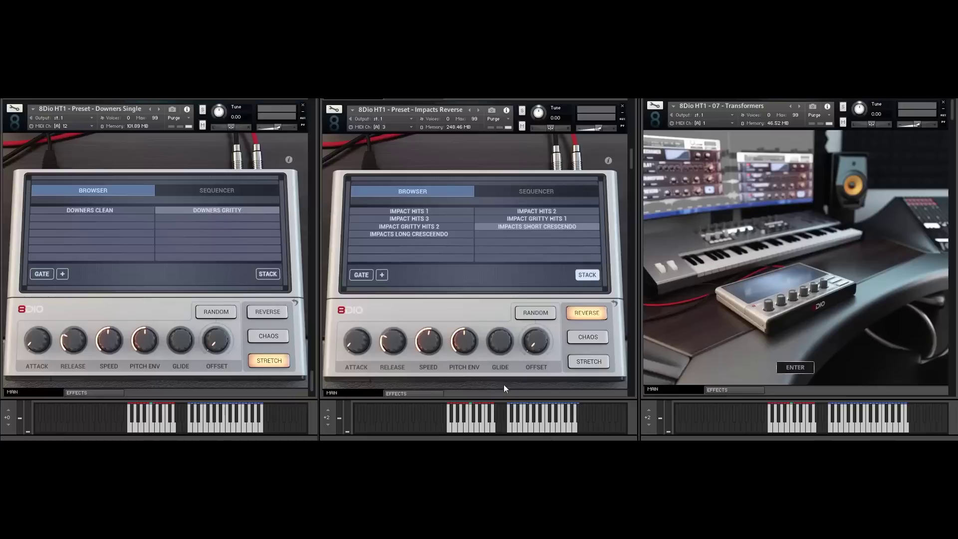
{"action": "left_click", "coordinate": [400, 393]}
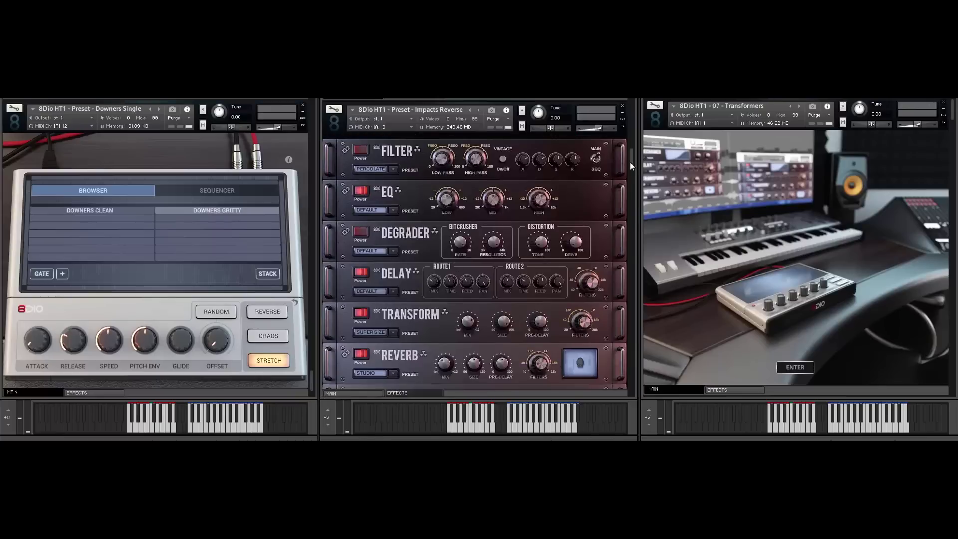
{"action": "scroll", "coordinate": [631, 159], "scroll_direction": "down", "scroll_amount": 1}
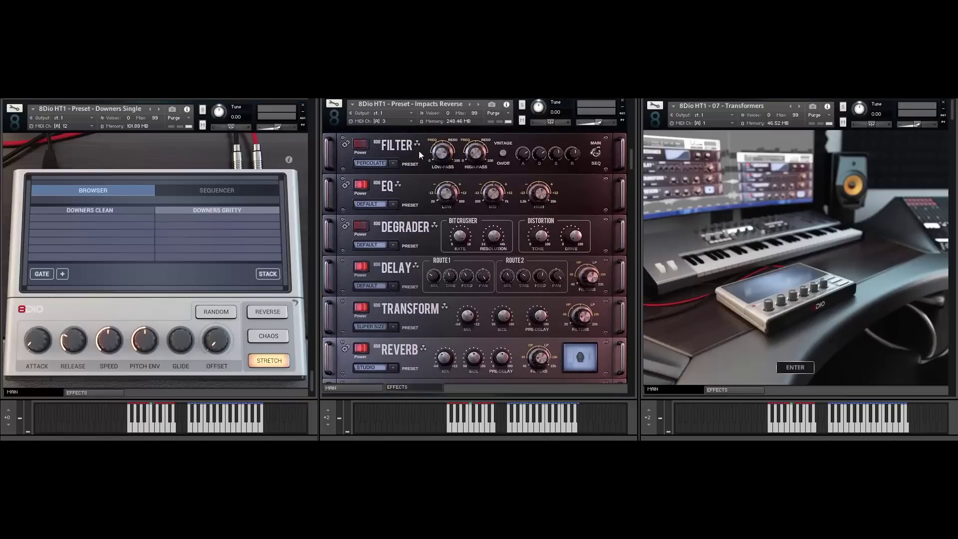
{"action": "left_click", "coordinate": [334, 389]}
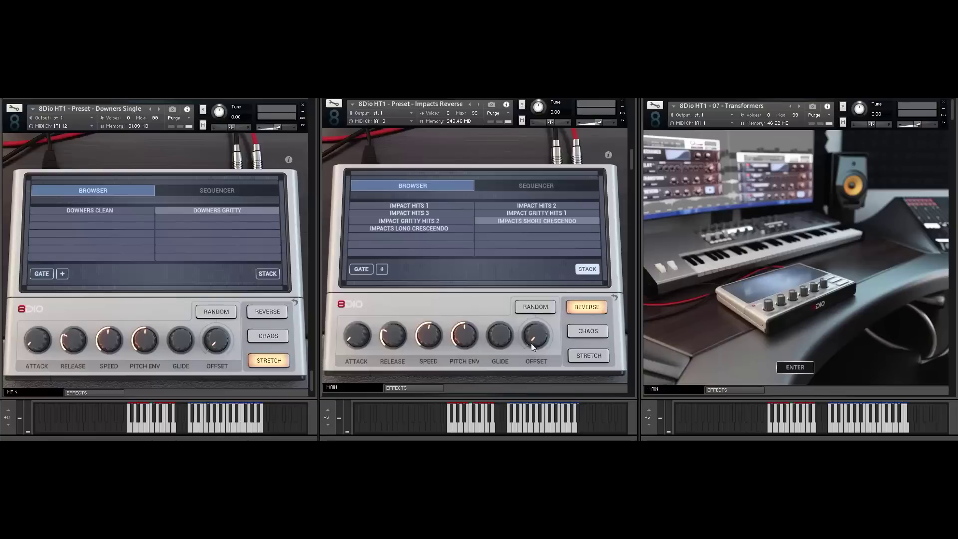
{"action": "left_click_drag", "start_coordinate": [408, 335], "coordinate": [403, 307]}
{"action": "left_click", "coordinate": [398, 388]}
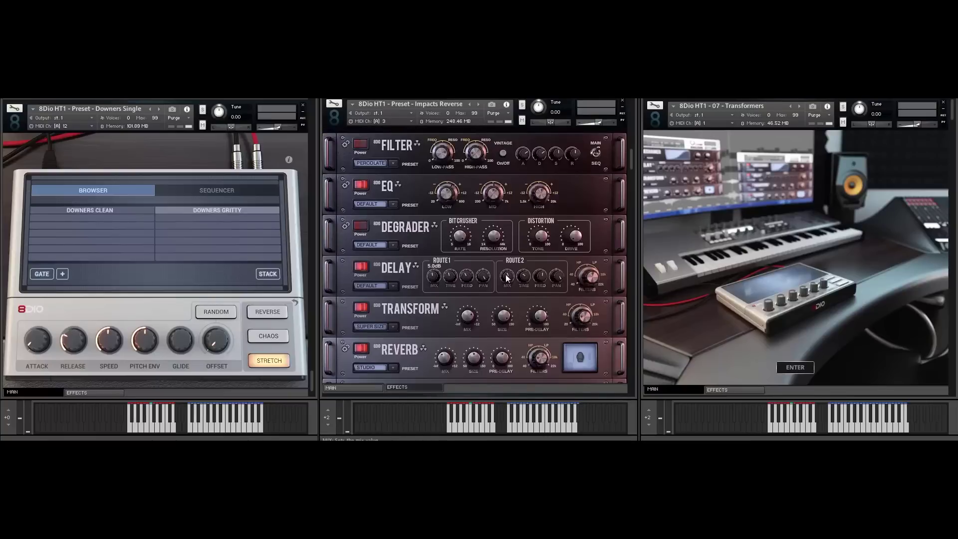
{"action": "left_click", "coordinate": [360, 225]}
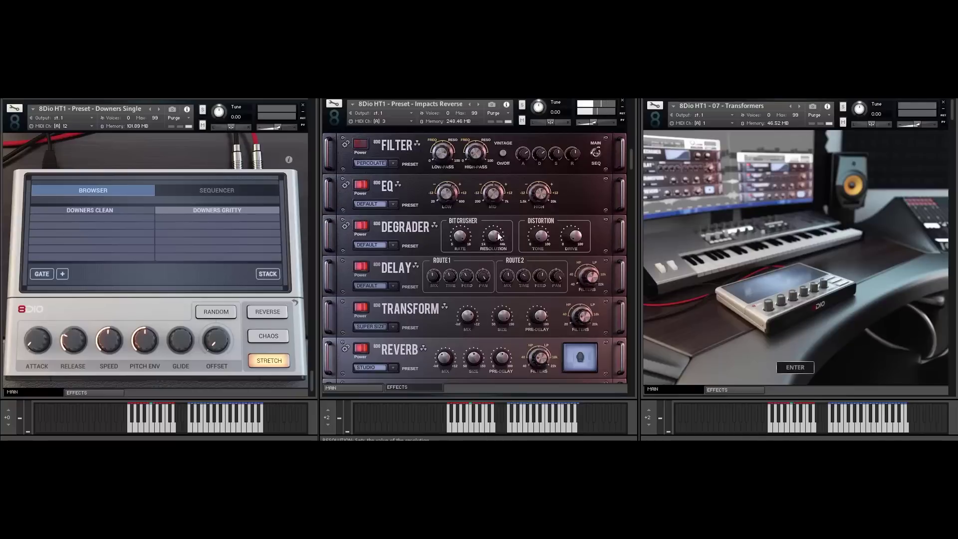
- Show the Impacts Rhythm step sequencer: 8 steps, DOWN & UP, 1/16 rate
{"action": "left_click_drag", "start_coordinate": [632, 160], "coordinate": [638, 182]}
{"action": "scroll", "coordinate": [638, 182], "scroll_direction": "down", "scroll_amount": 1}
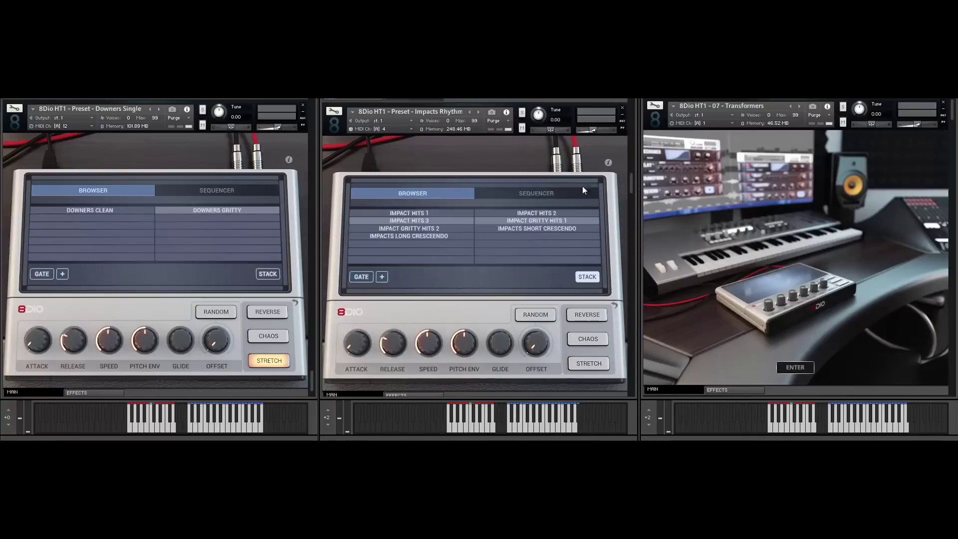
{"action": "left_click", "coordinate": [537, 196]}
{"action": "left_click", "coordinate": [460, 190]}
{"action": "left_click", "coordinate": [525, 190]}
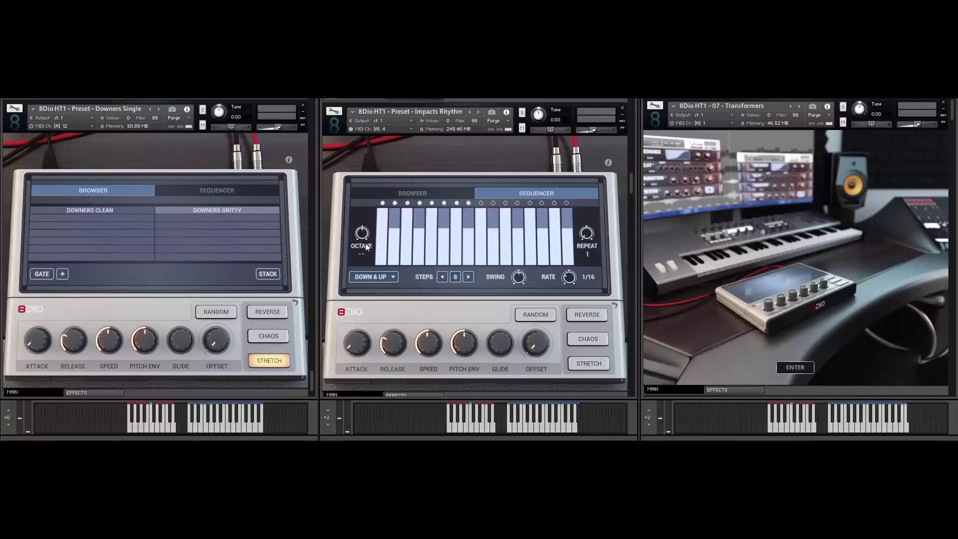